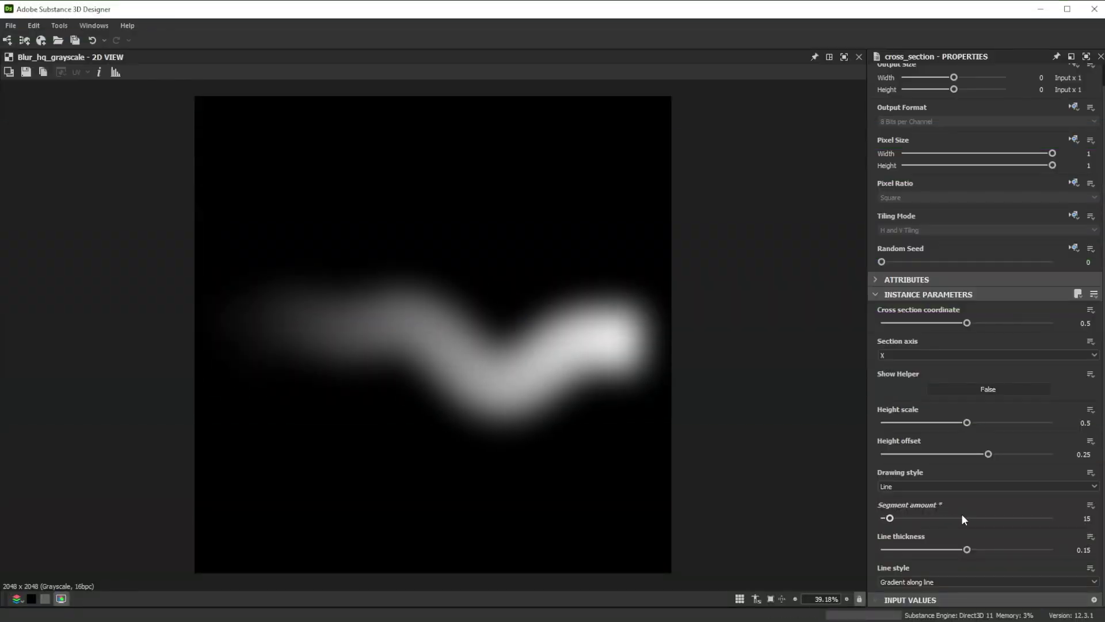
# Adjust the Cross Section height sliders, then set Tile Sampler Random Seed 3 and Vector Map Multiplier 0.22.
pyautogui.moveTo(988, 453); pyautogui.dragTo(921, 422)
pyautogui.moveTo(975, 453); pyautogui.dragTo(1005, 454)
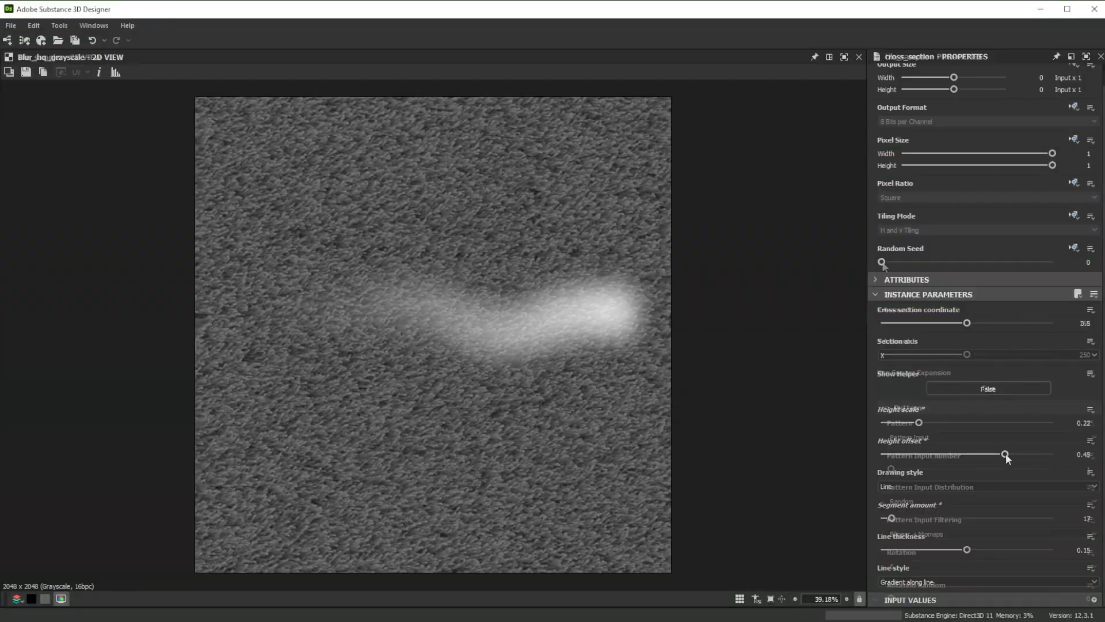
pyautogui.moveTo(881, 262); pyautogui.dragTo(967, 261)
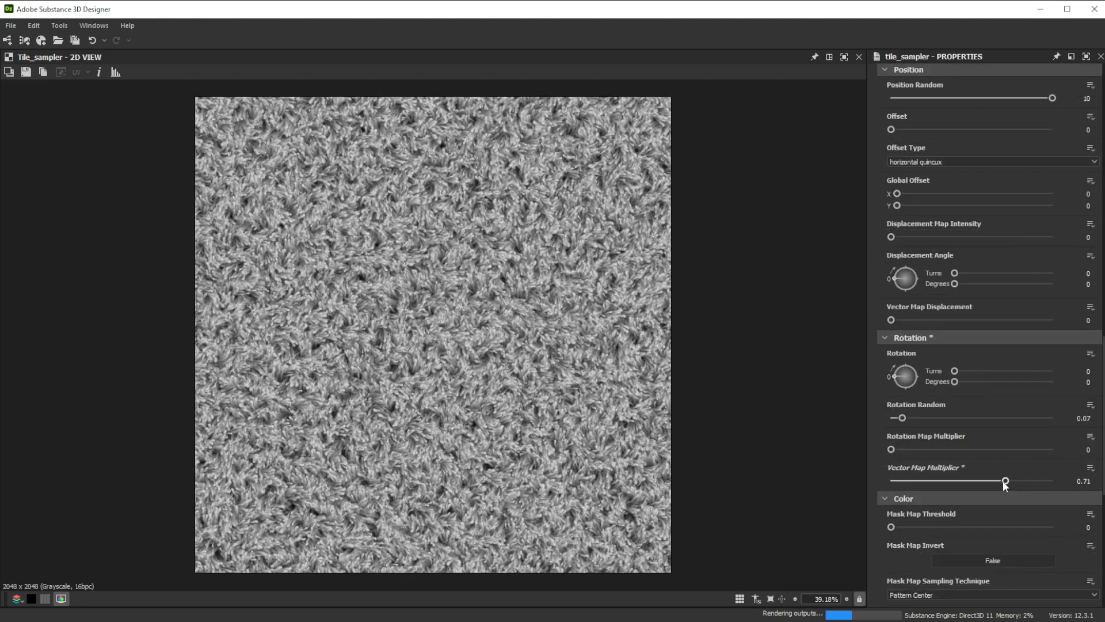
pyautogui.moveTo(1004, 479); pyautogui.dragTo(925, 478)
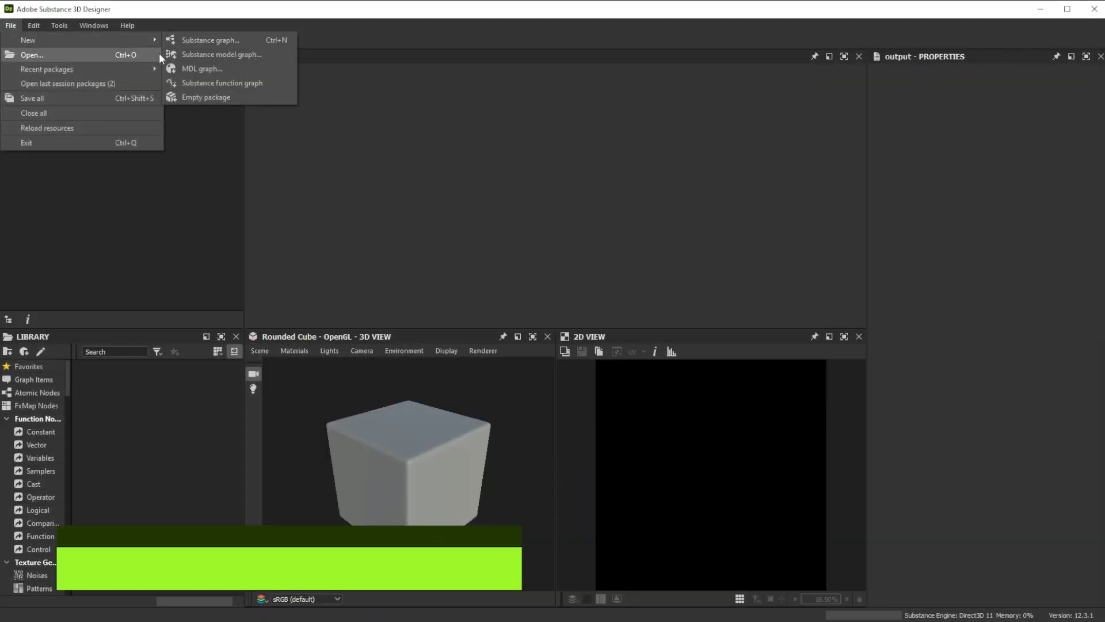
# Create a new empty Substance graph and dock the 2D view in the left column.
pyautogui.click(185, 40)
pyautogui.click(700, 462)
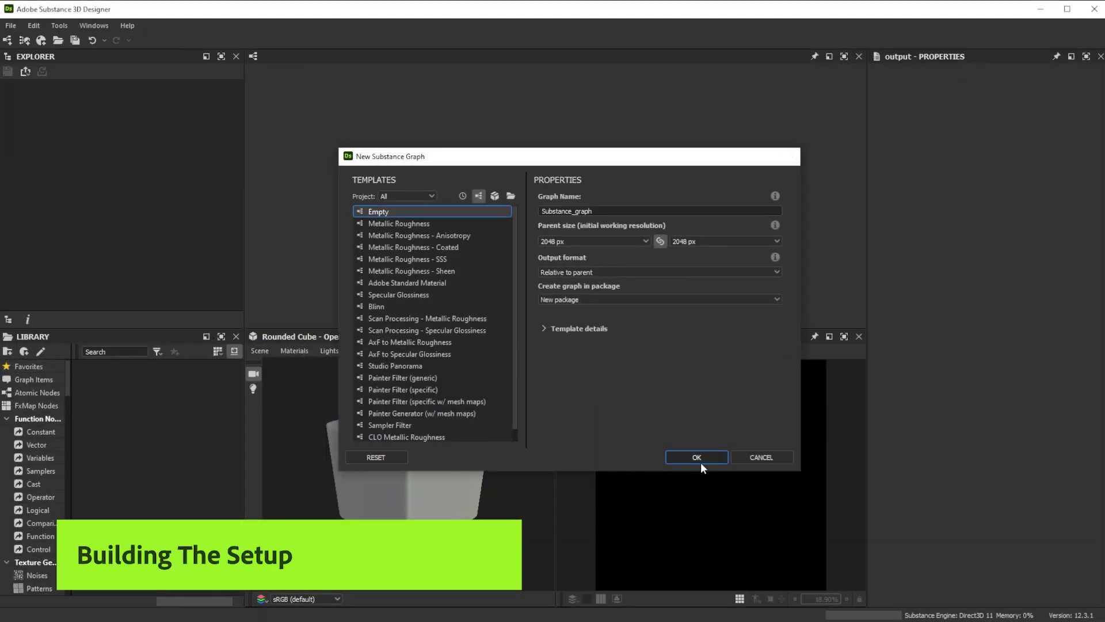
pyautogui.moveTo(737, 340); pyautogui.dragTo(115, 259)
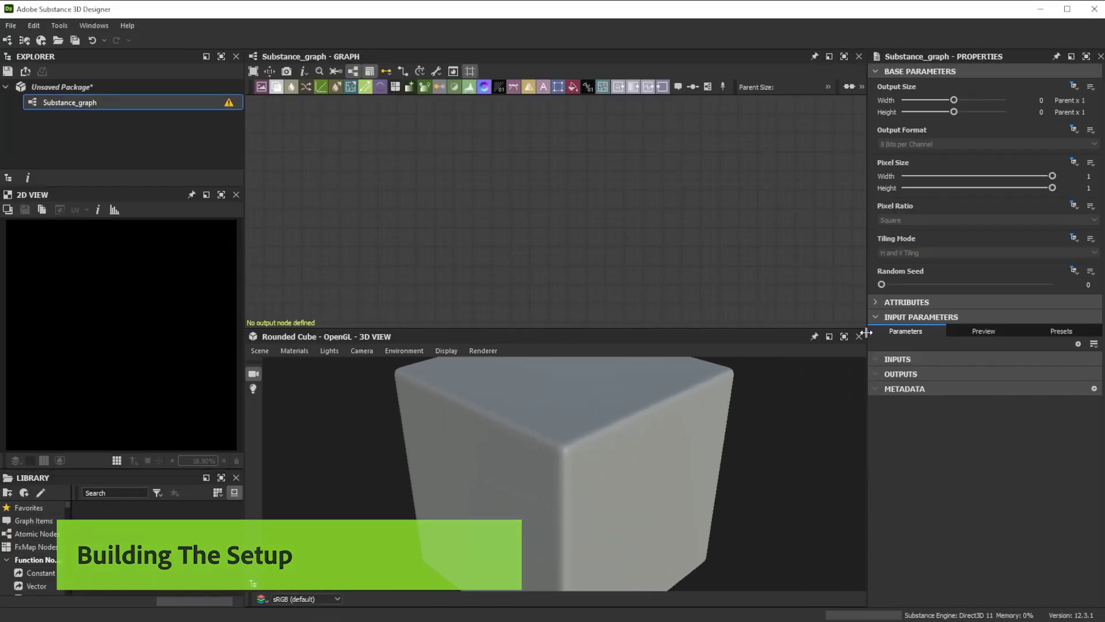
pyautogui.click(859, 336)
# Add a Perlin Noise node with Scale 4.
pyautogui.press('space')
pyautogui.write('perli')
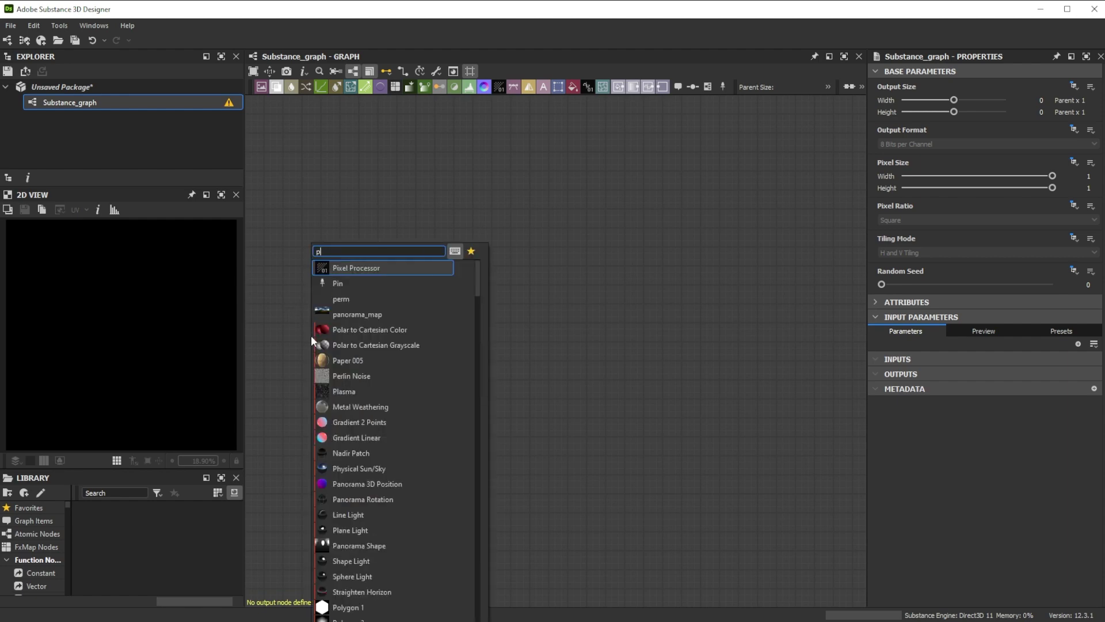
pyautogui.click(357, 269)
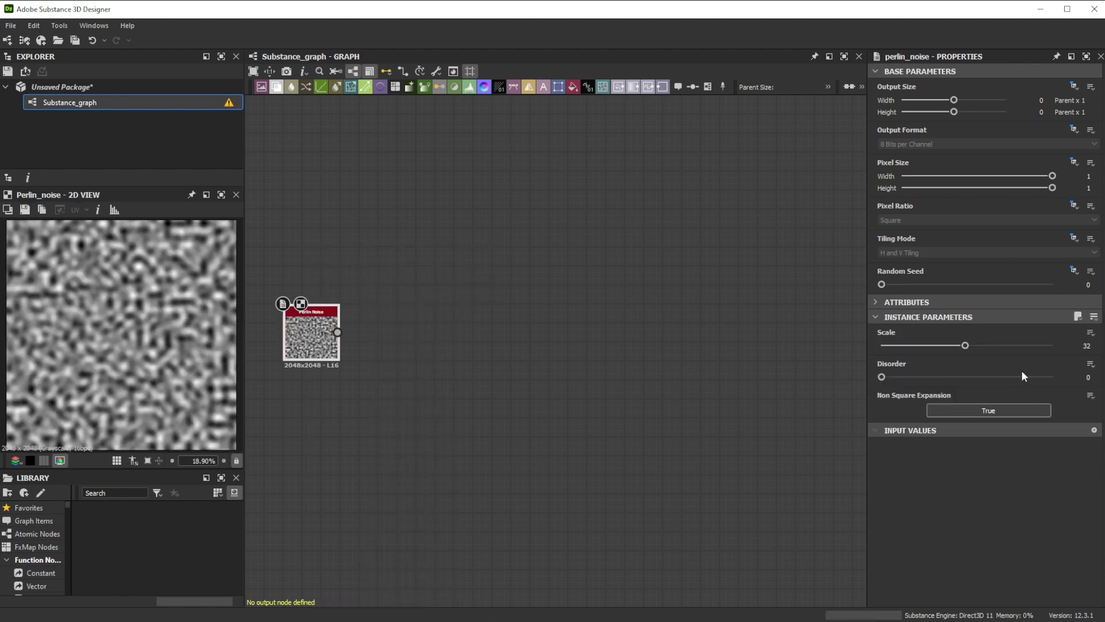
pyautogui.write('4')
pyautogui.press('Return')
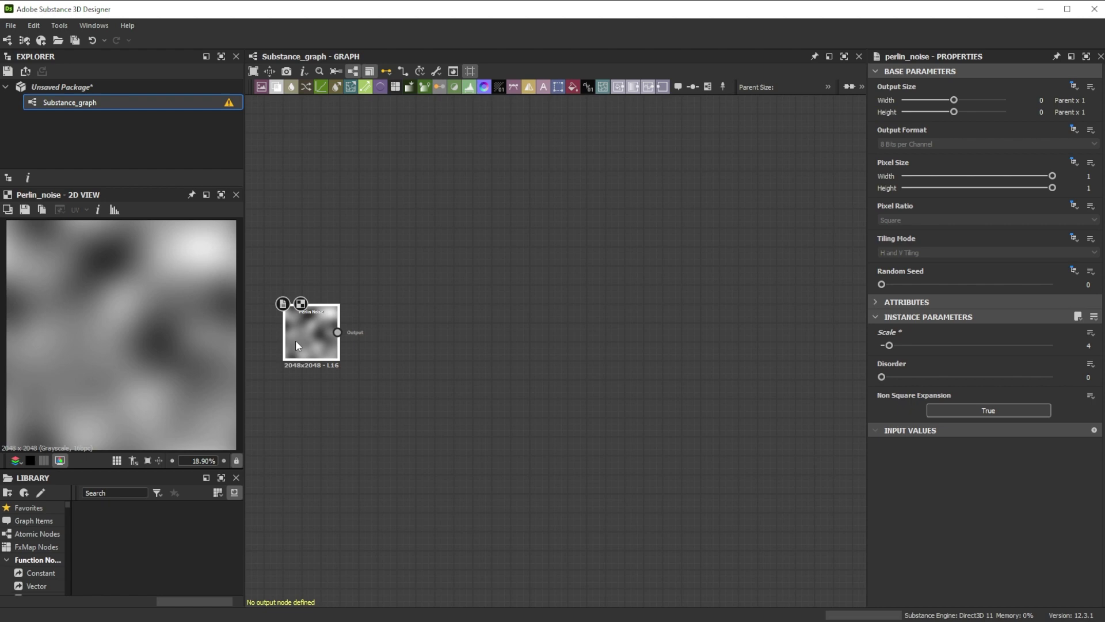
# Add a Cross Section after the noise with Height scale 0.5 and Height offset 0.25.
pyautogui.press('space')
pyautogui.write('cr')
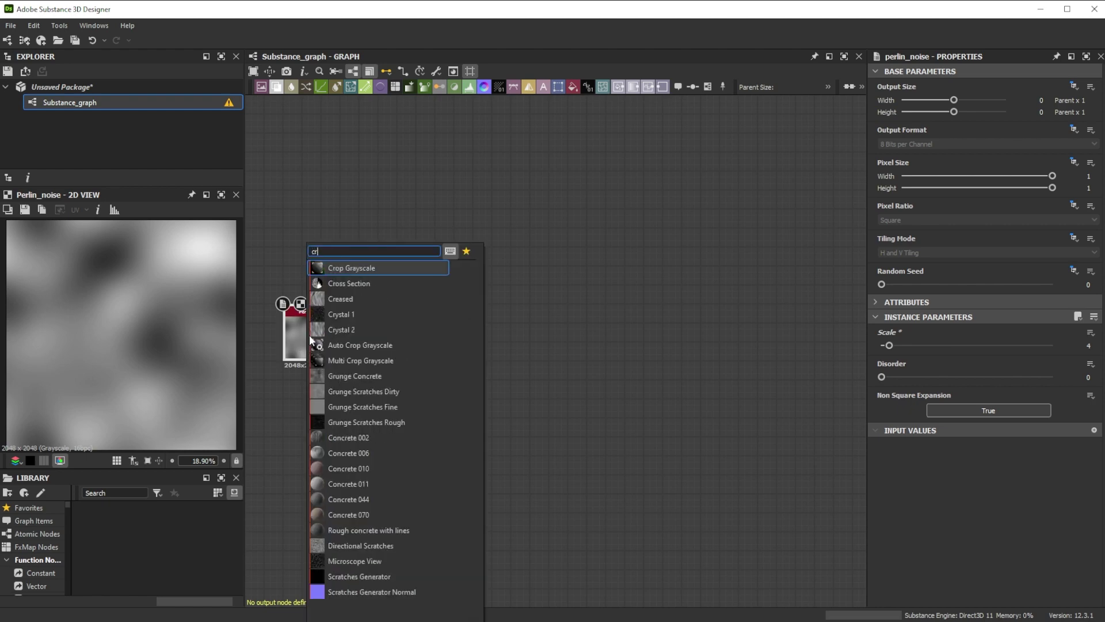
pyautogui.click(356, 278)
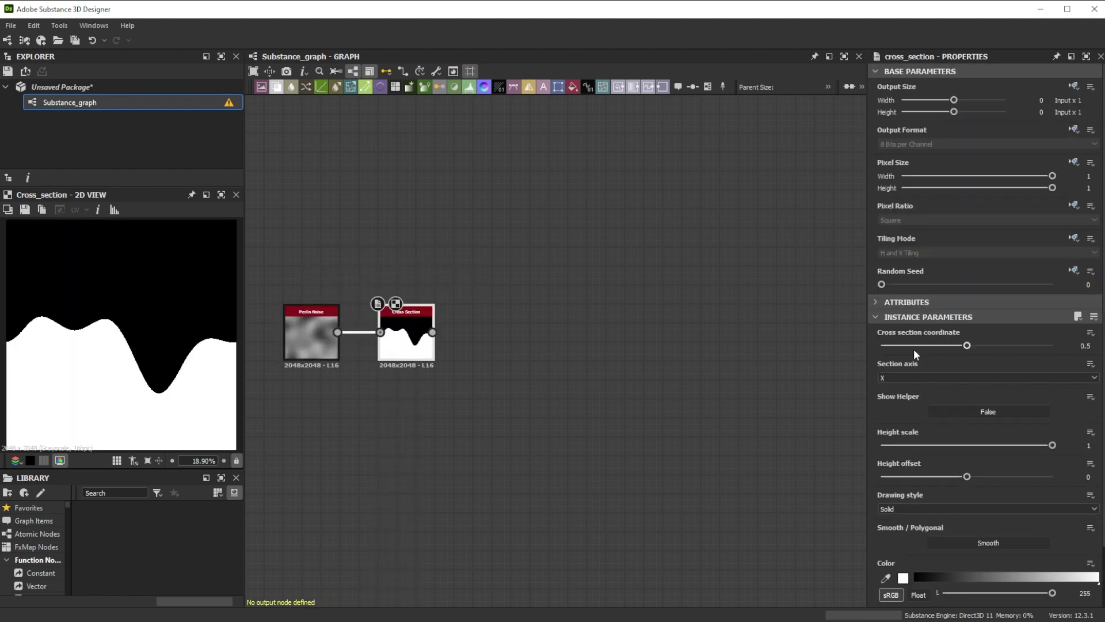
pyautogui.doubleClick(1088, 445)
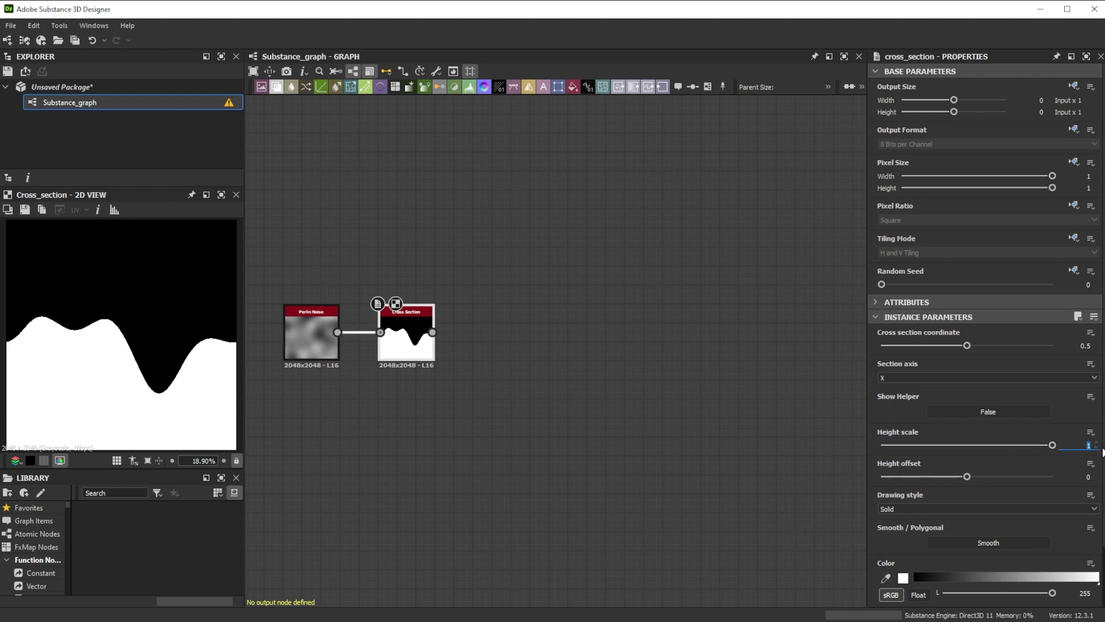
pyautogui.write('.5')
pyautogui.press('Return')
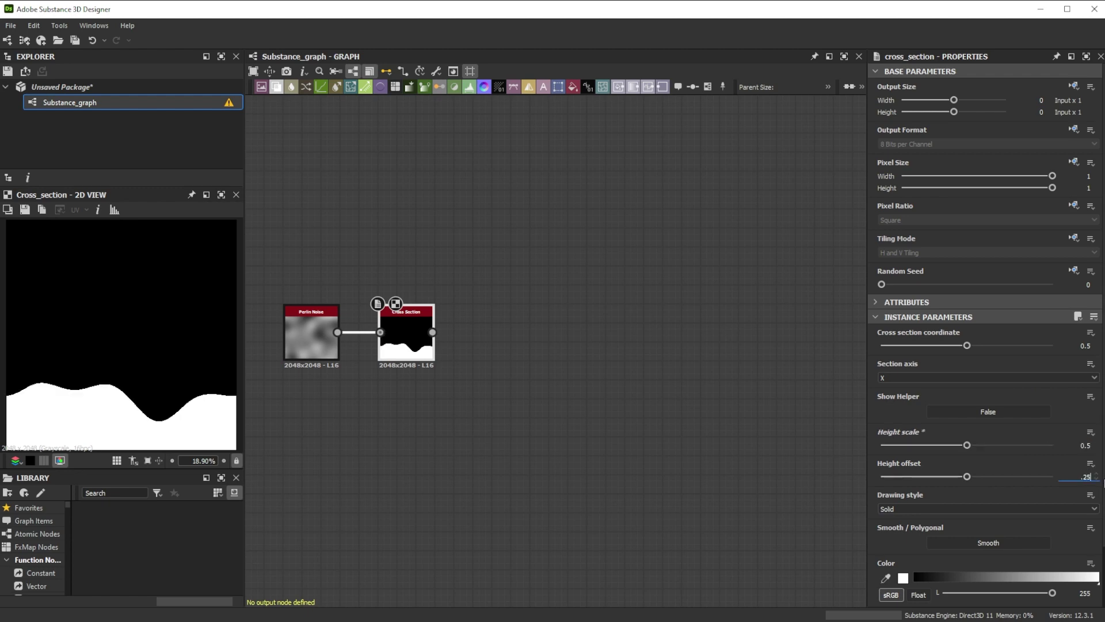
pyautogui.write('.25')
pyautogui.press('Return')
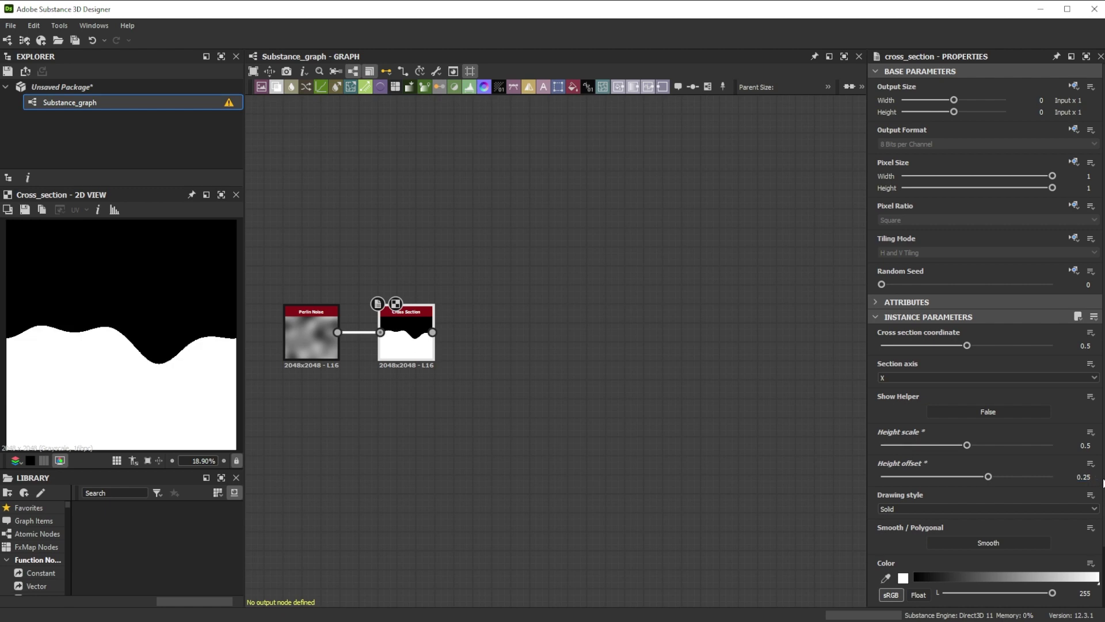
# Draw it as a Gradient along line stroke with 8 segments and 0.15 line thickness.
pyautogui.click(1040, 508)
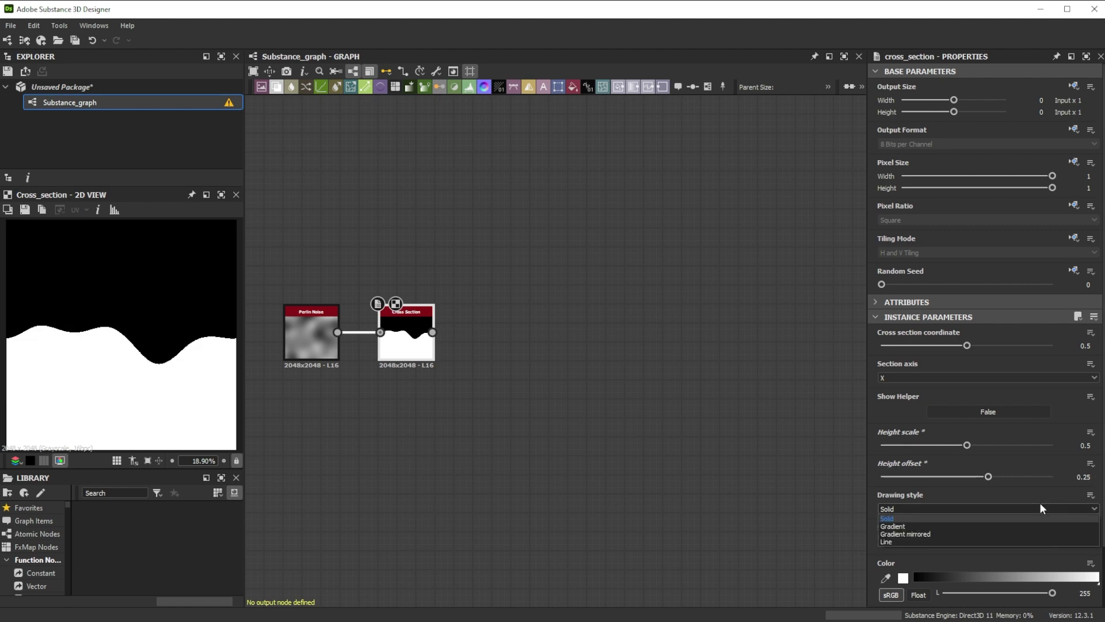
pyautogui.click(900, 542)
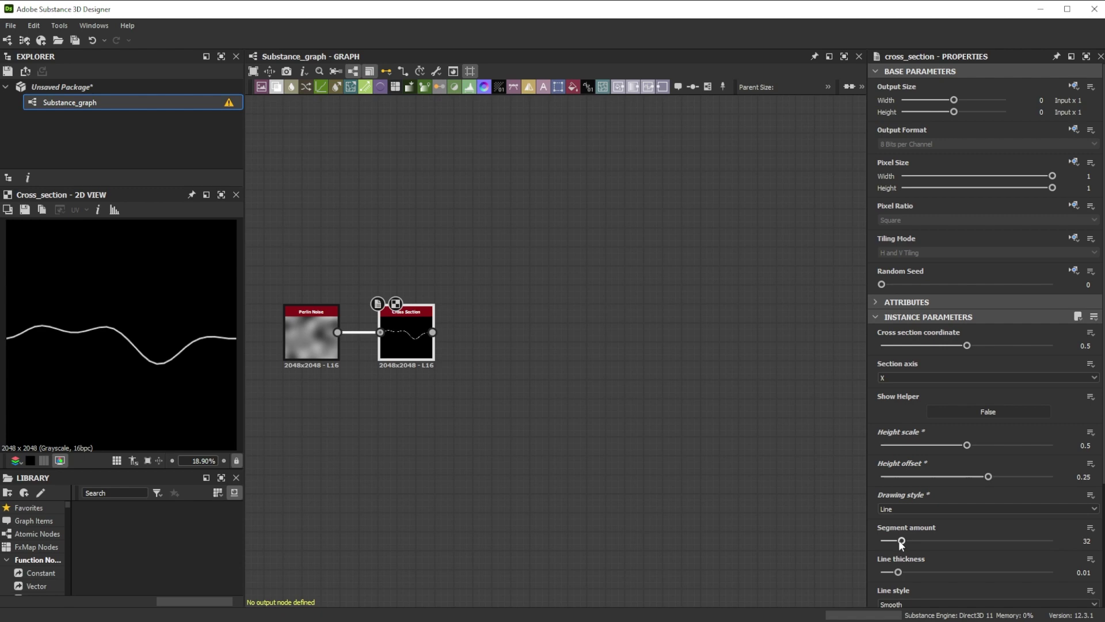
pyautogui.click(895, 605)
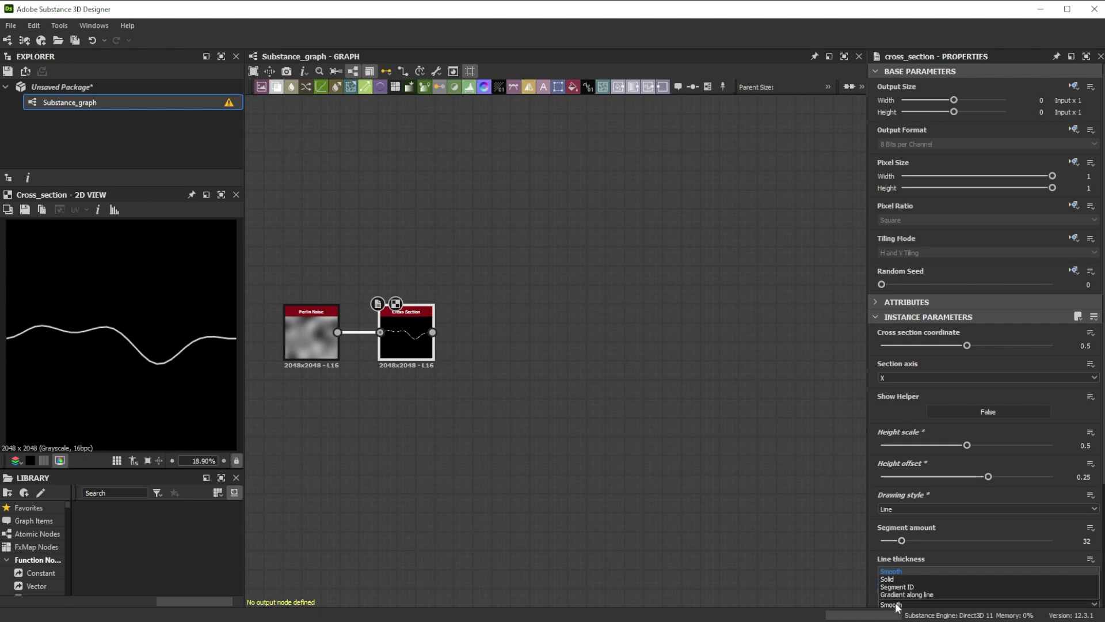
pyautogui.click(900, 595)
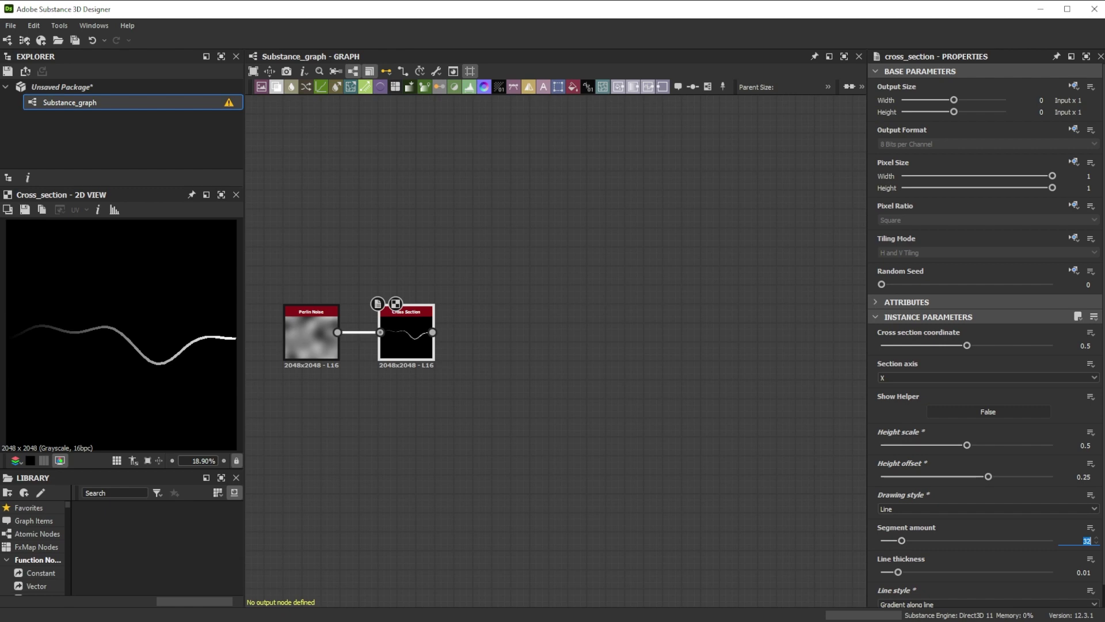
pyautogui.press('Return')
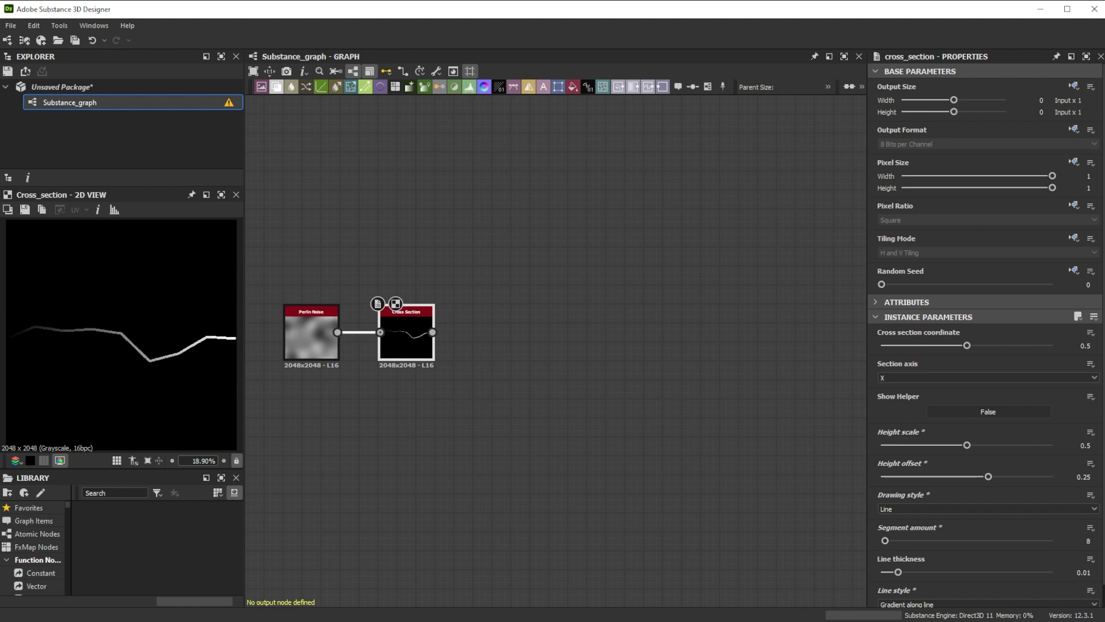
pyautogui.doubleClick(1084, 572)
pyautogui.write('.15')
pyautogui.press('Return')
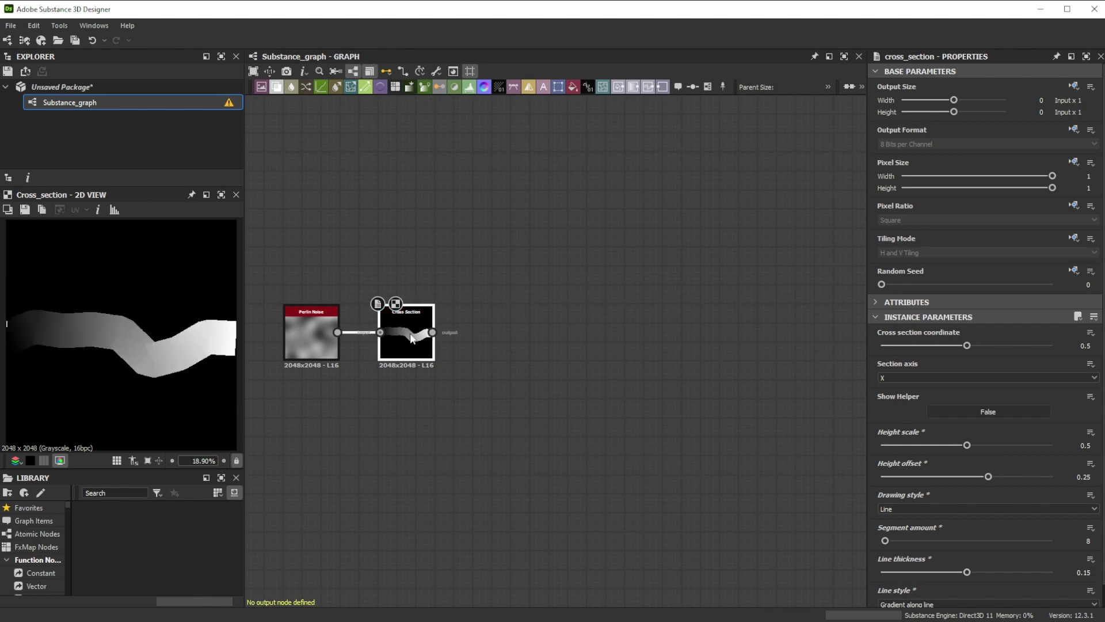
# Add a Transformation 2D with Absolute No Tiling mode and shrink the stroke slightly.
pyautogui.press('space')
pyautogui.write('trans')
pyautogui.click(434, 271)
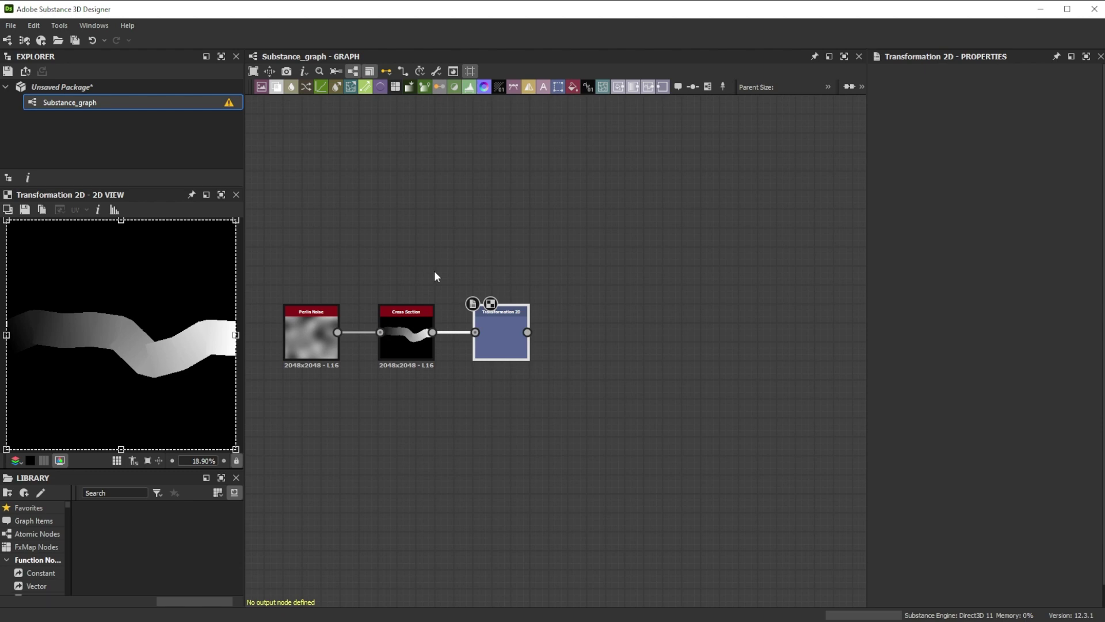
pyautogui.click(1072, 238)
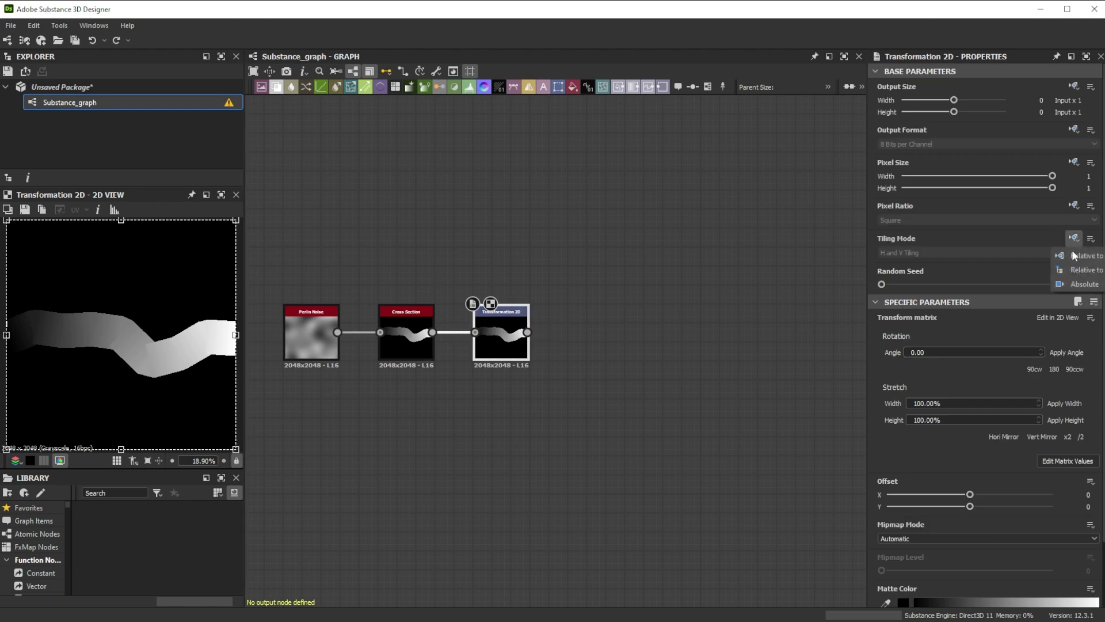
pyautogui.click(1072, 284)
pyautogui.click(957, 249)
pyautogui.click(906, 261)
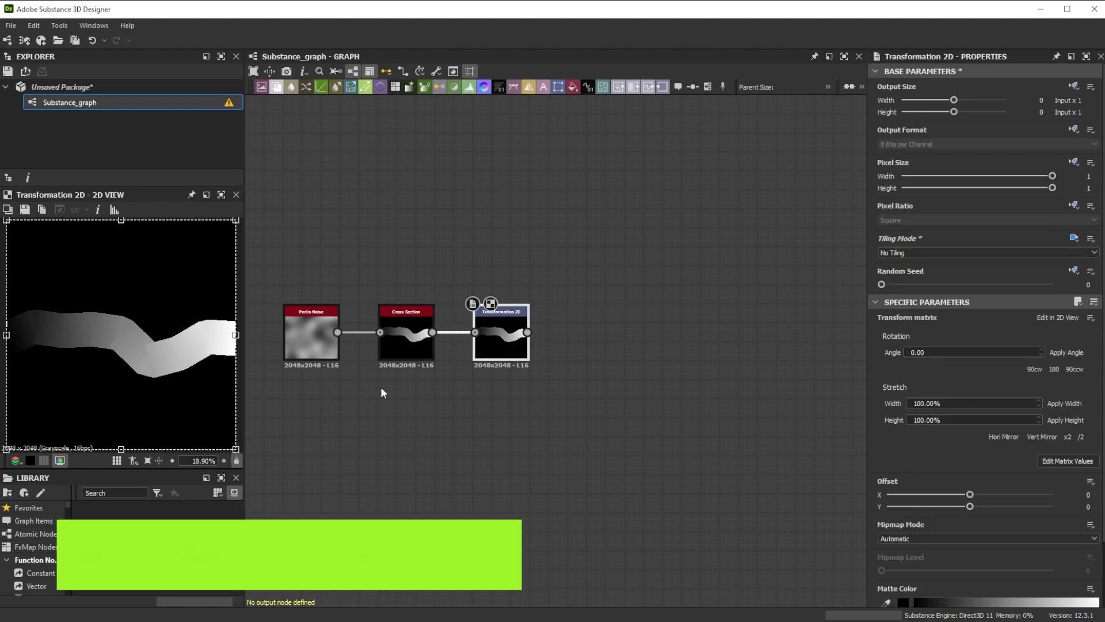
pyautogui.keyDown('ctrl'); pyautogui.keyDown('shift'); pyautogui.moveTo(235, 448); pyautogui.dragTo(219, 432); pyautogui.keyUp('shift'); pyautogui.keyUp('ctrl')
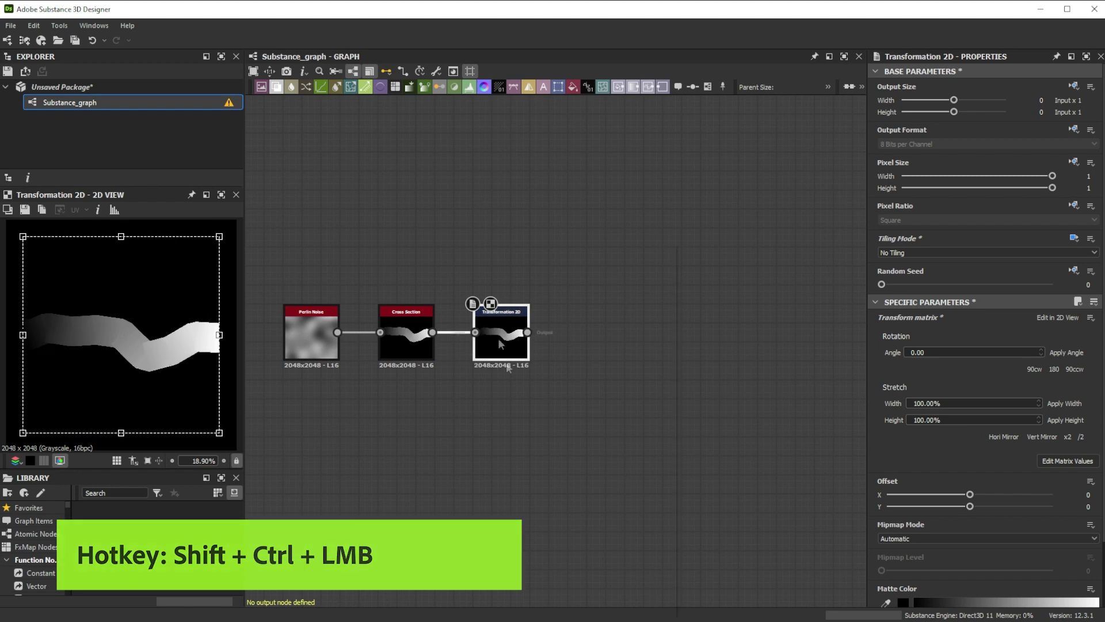
# Add a Blur HQ Grayscale node with Intensity 15.
pyautogui.press('space')
pyautogui.write('blu')
pyautogui.click(524, 300)
pyautogui.click(1086, 345)
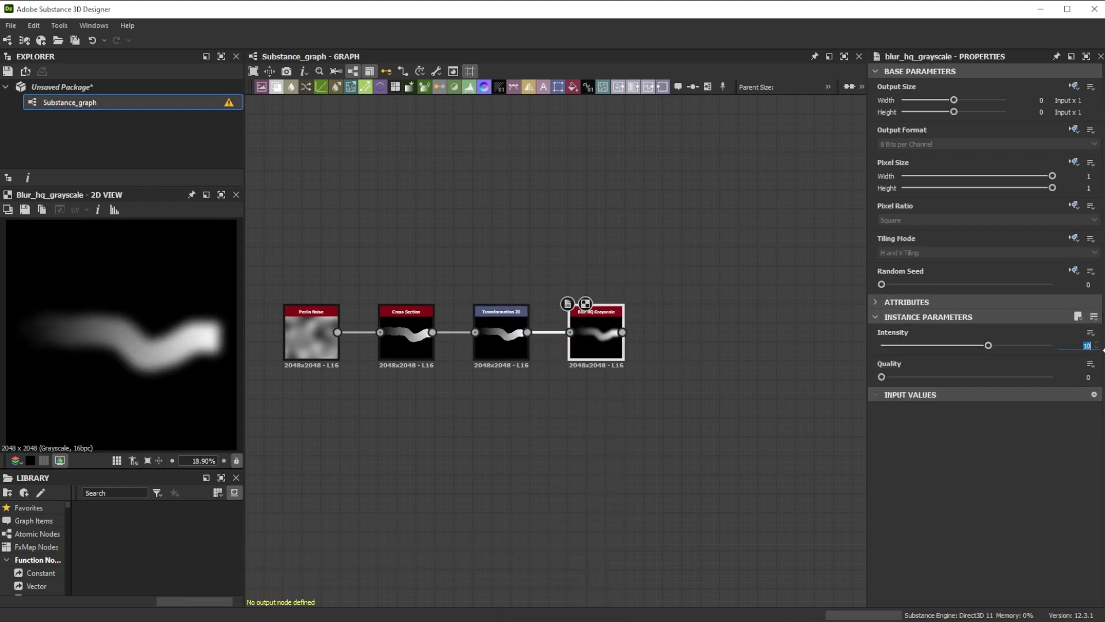
pyautogui.press('Return')
# Add a Tile Sampler using the blurred stroke from Pattern Input 1 as its Pattern Input.
pyautogui.press('space')
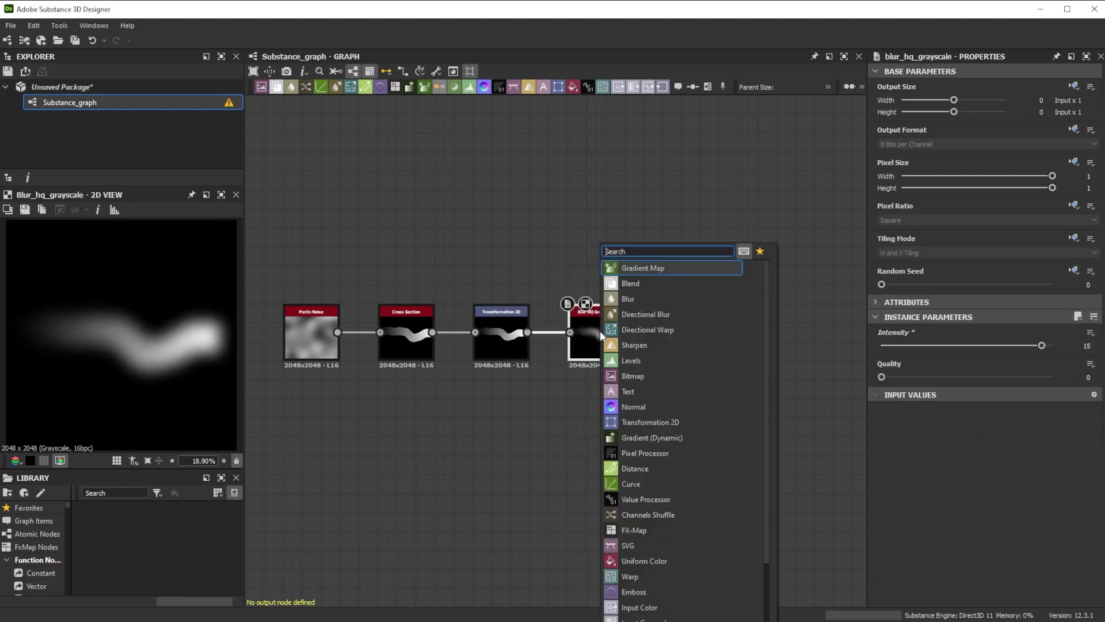
pyautogui.write('til')
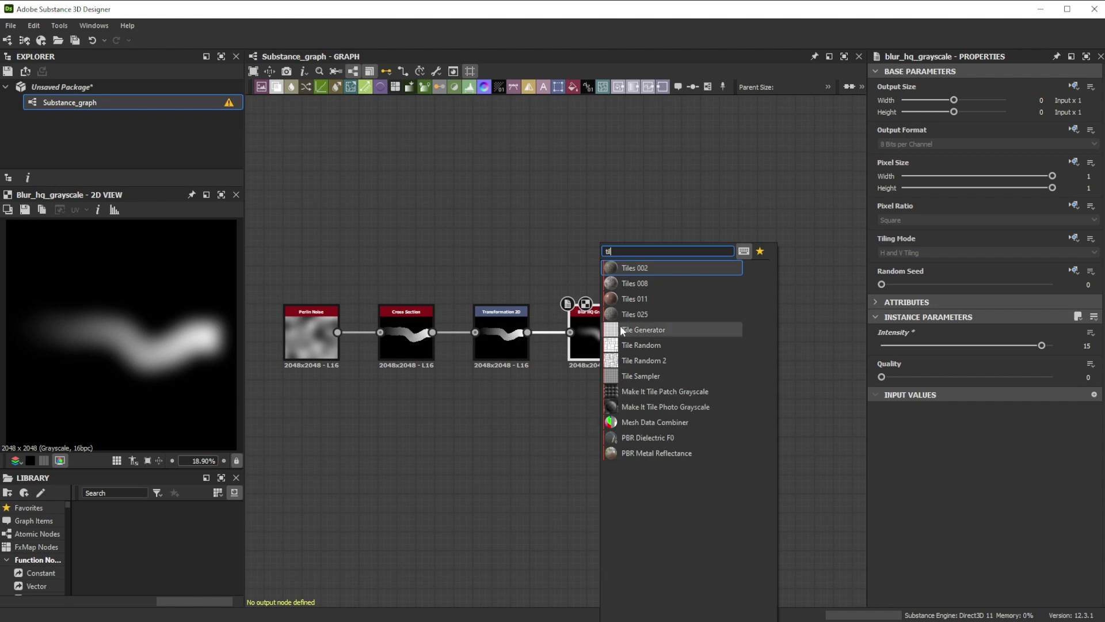
pyautogui.click(651, 376)
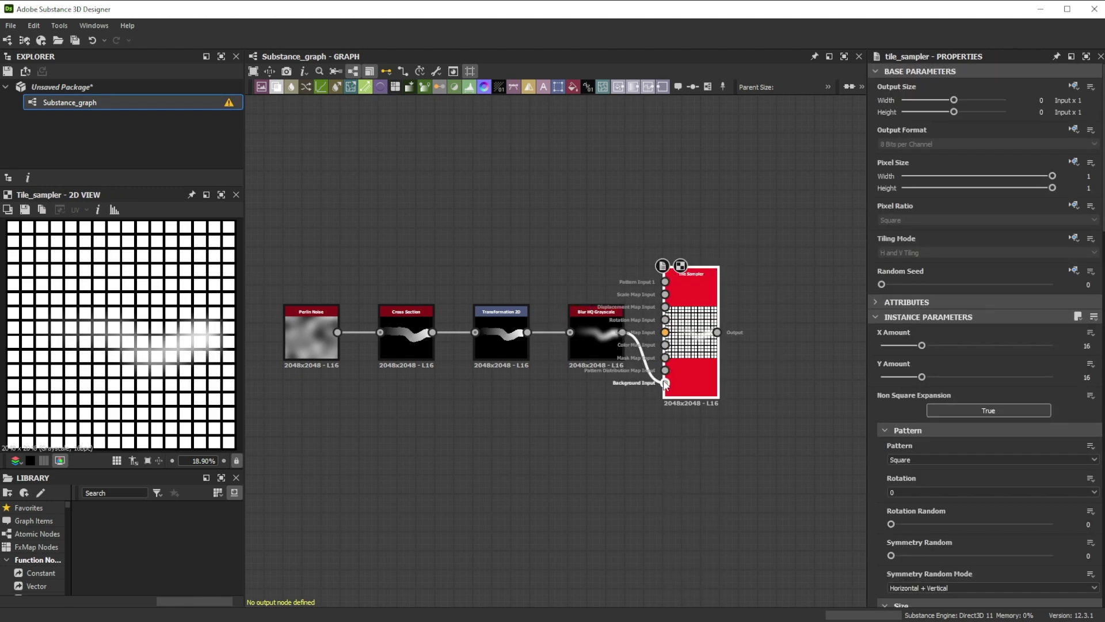
pyautogui.keyDown('shift'); pyautogui.moveTo(666, 383); pyautogui.dragTo(665, 281); pyautogui.keyUp('shift')
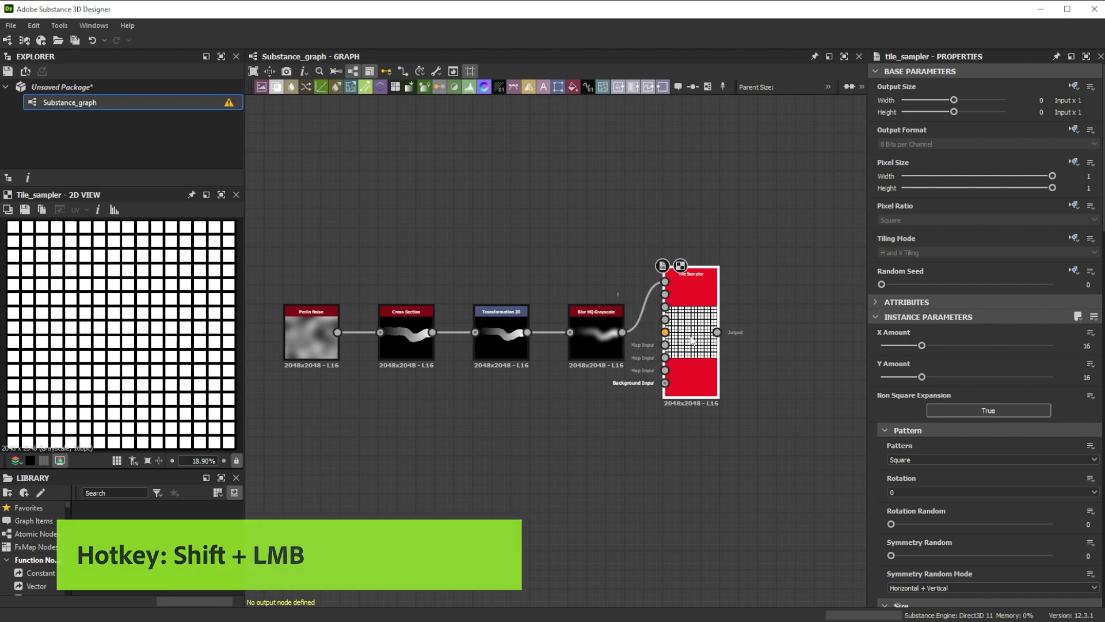
pyautogui.click(907, 459)
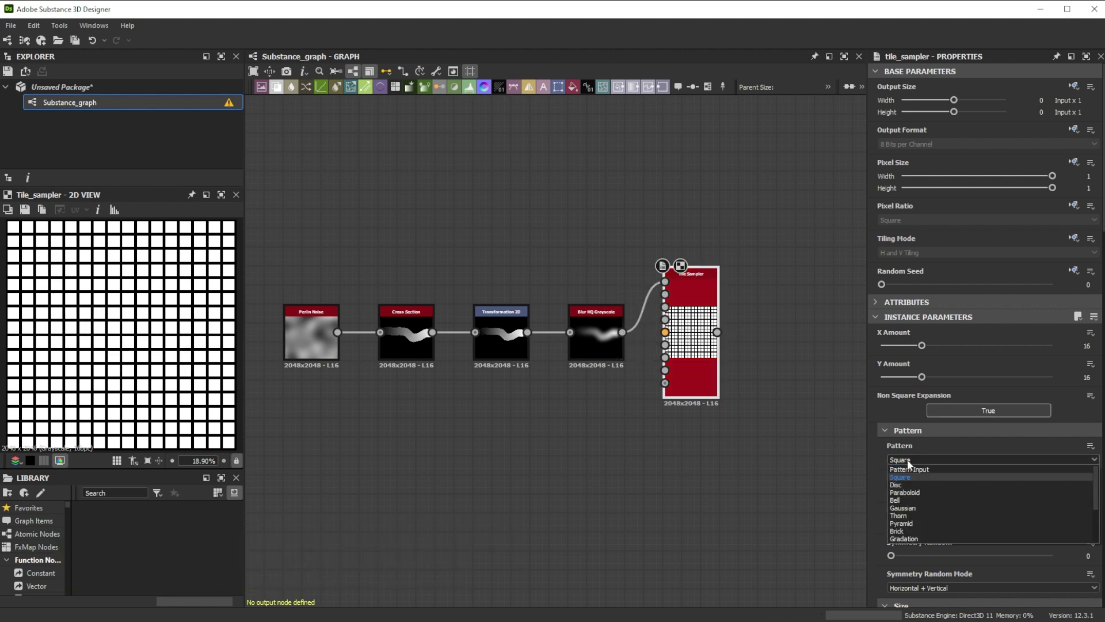
pyautogui.click(912, 469)
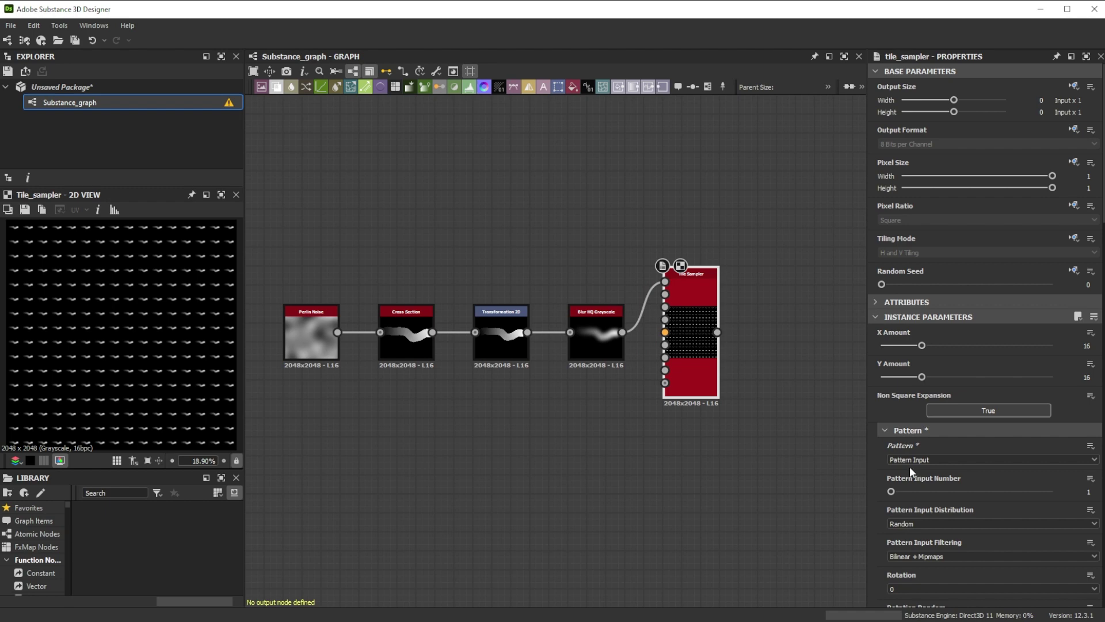
pyautogui.click(1087, 345)
# Set the Tile Sampler X Amount and Y Amount to 250.
pyautogui.write('250')
pyautogui.press('Return')
pyautogui.click(1099, 379)
pyautogui.write('250')
pyautogui.press('Return')
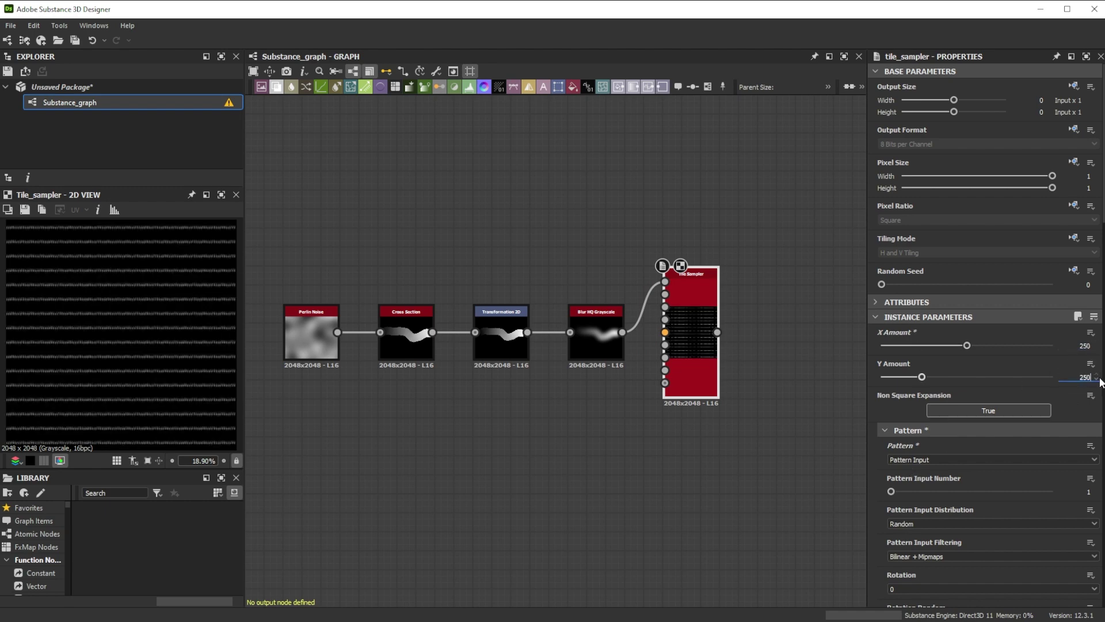
# Set Scale to 15 and Scale Random to 0.4.
pyautogui.scroll(-5, 1099, 382)
pyautogui.click(1086, 530)
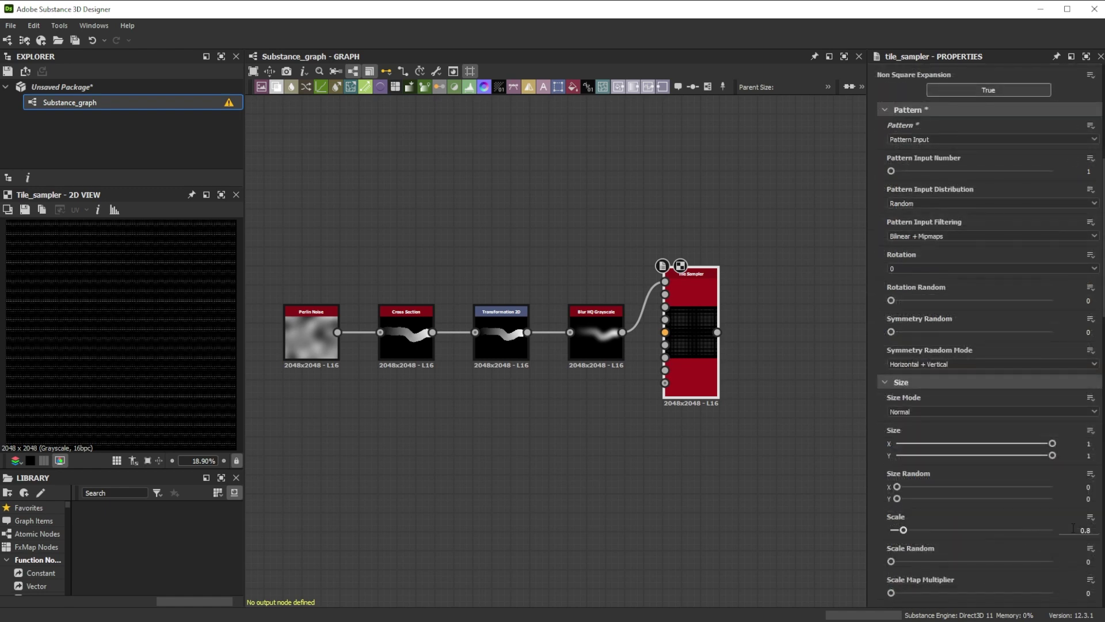
pyautogui.write('15')
pyautogui.press('Return')
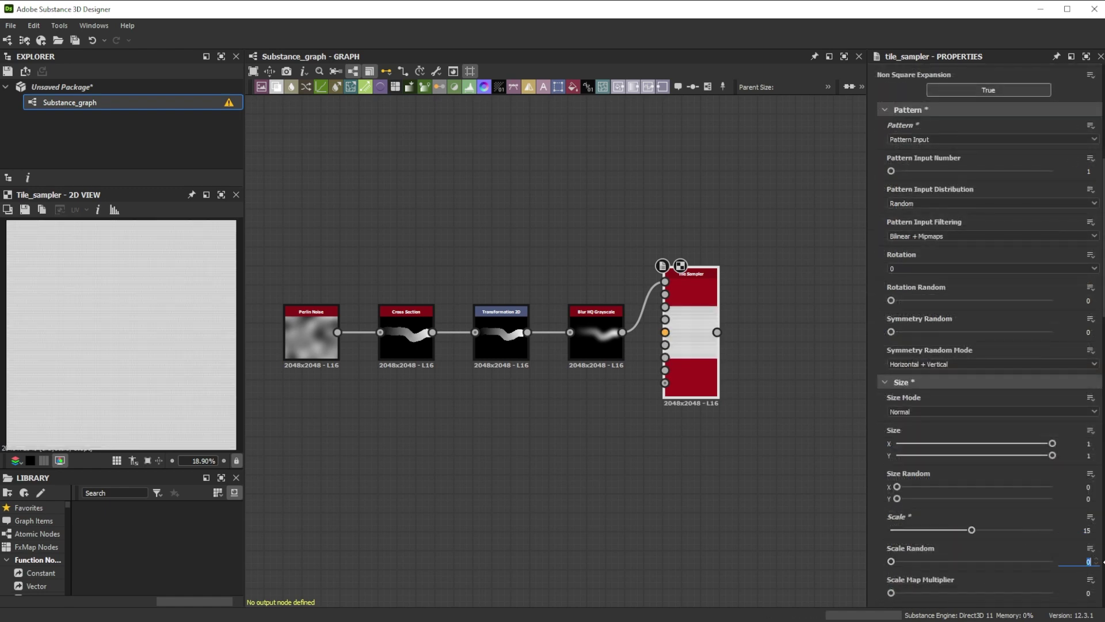
pyautogui.write('0.4')
pyautogui.press('Return')
# Set Rotation Random to 0.1 and raise Color Random to 1.
pyautogui.scroll(-15, 875, 537)
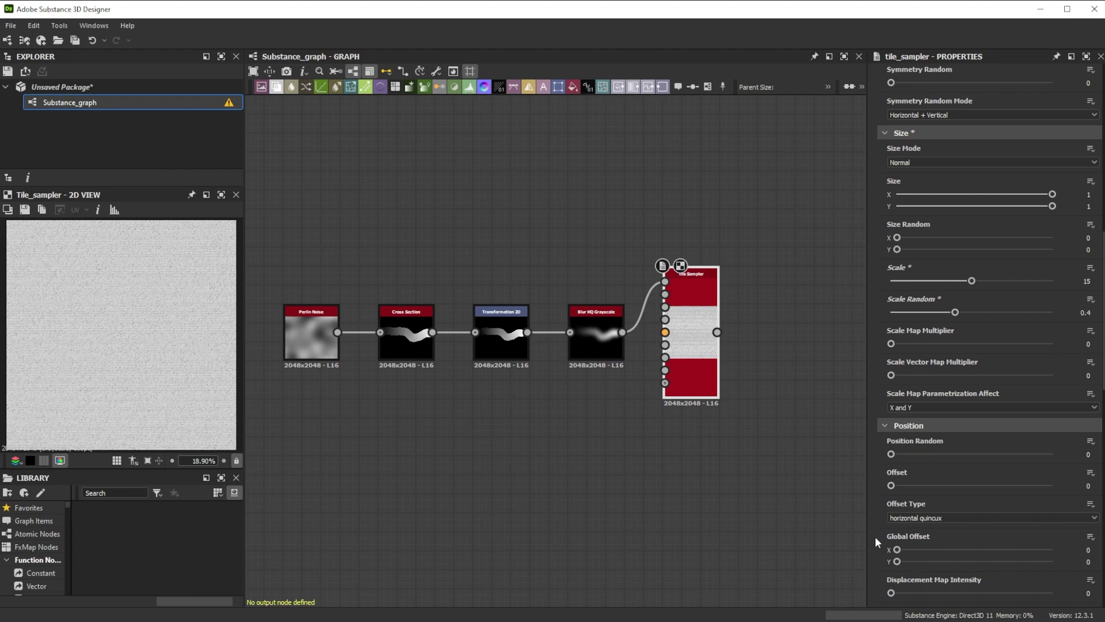
pyautogui.click(1079, 454)
pyautogui.write('0.1')
pyautogui.press('Return')
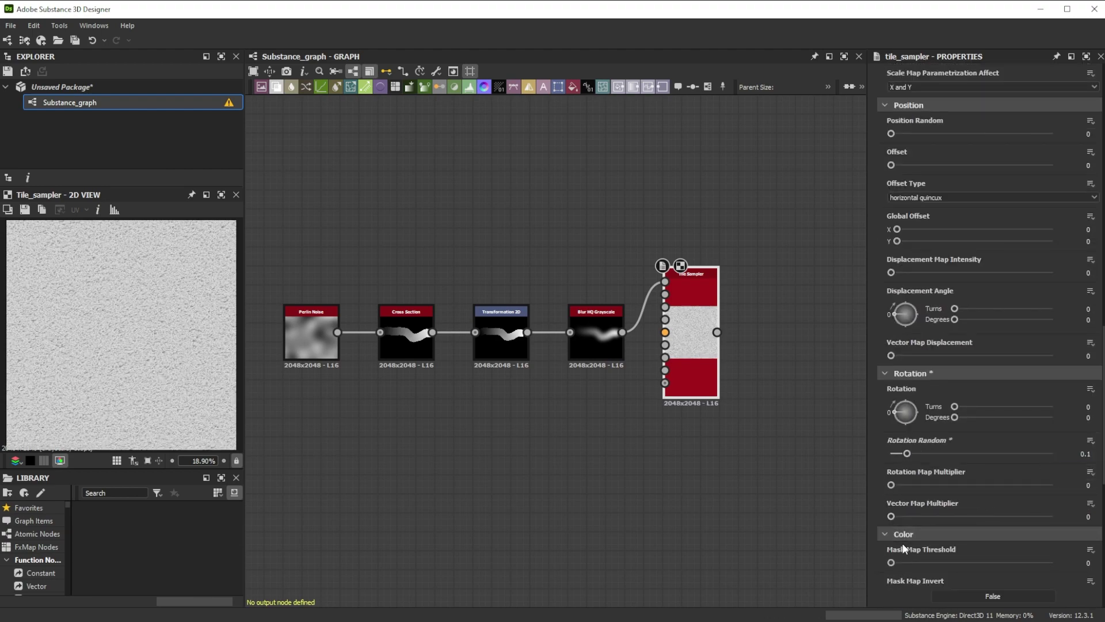
pyautogui.scroll(-9, 871, 546)
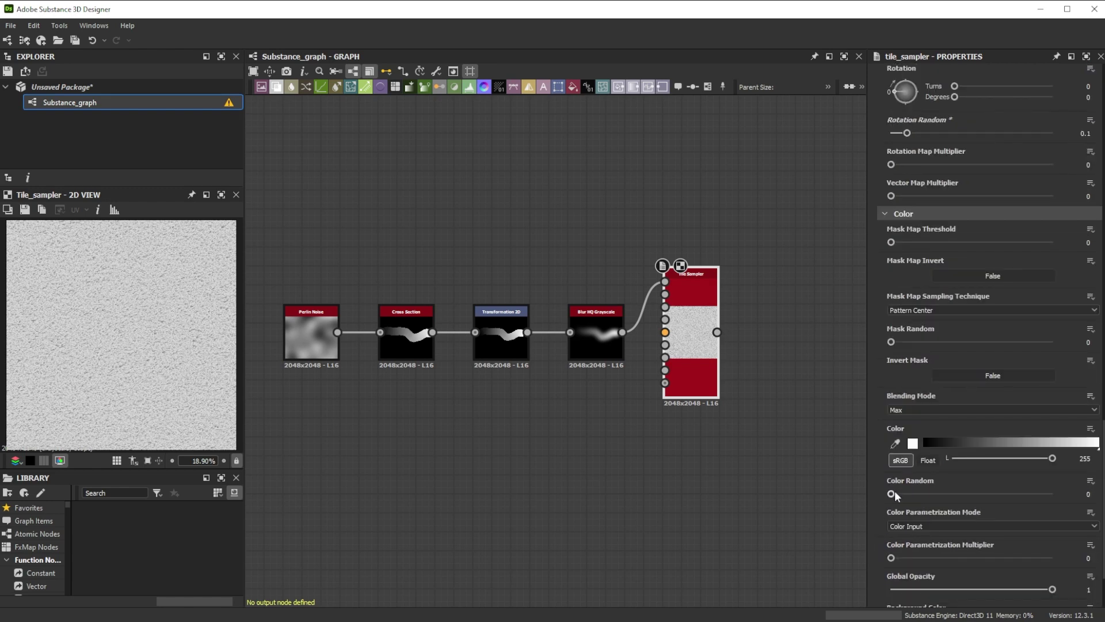
pyautogui.moveTo(892, 494); pyautogui.dragTo(1096, 497)
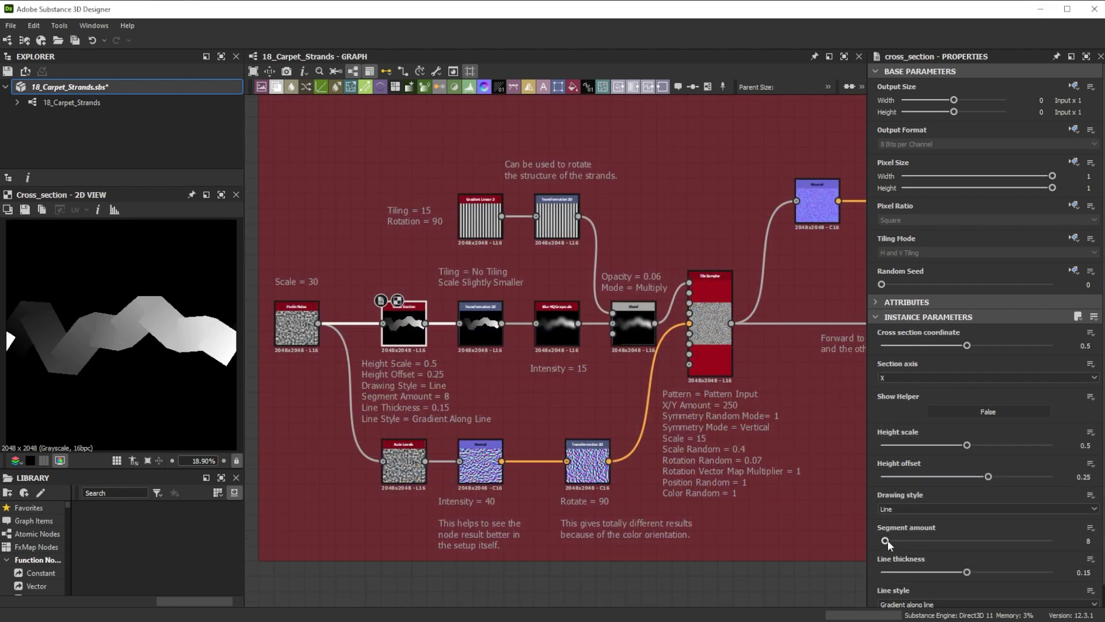
# Try Cross Section segment amount and height tweaks, then raise Vector Map Multiplier to 1.
pyautogui.moveTo(887, 539); pyautogui.dragTo(905, 544)
pyautogui.hotkey('ctrl', 'z')
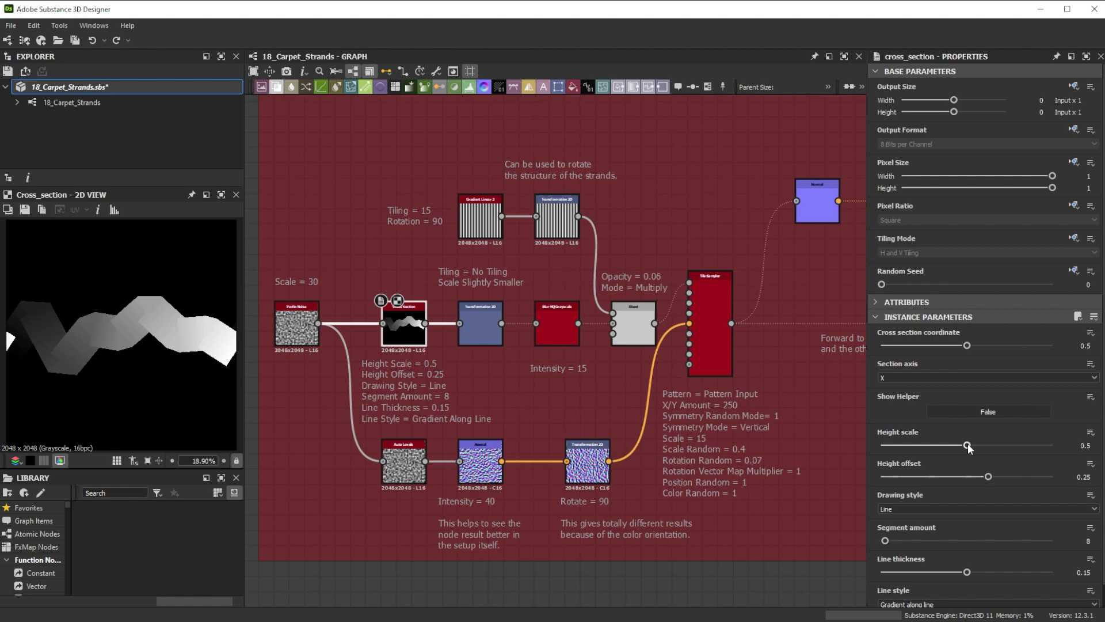
pyautogui.moveTo(968, 443); pyautogui.dragTo(930, 446)
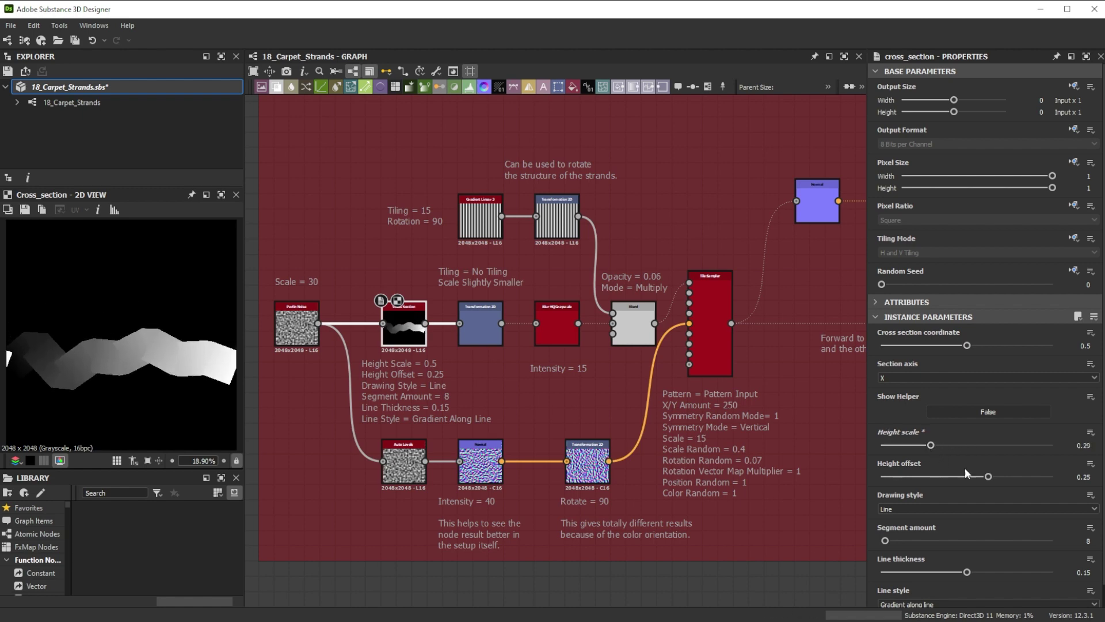
pyautogui.moveTo(989, 478); pyautogui.dragTo(995, 479)
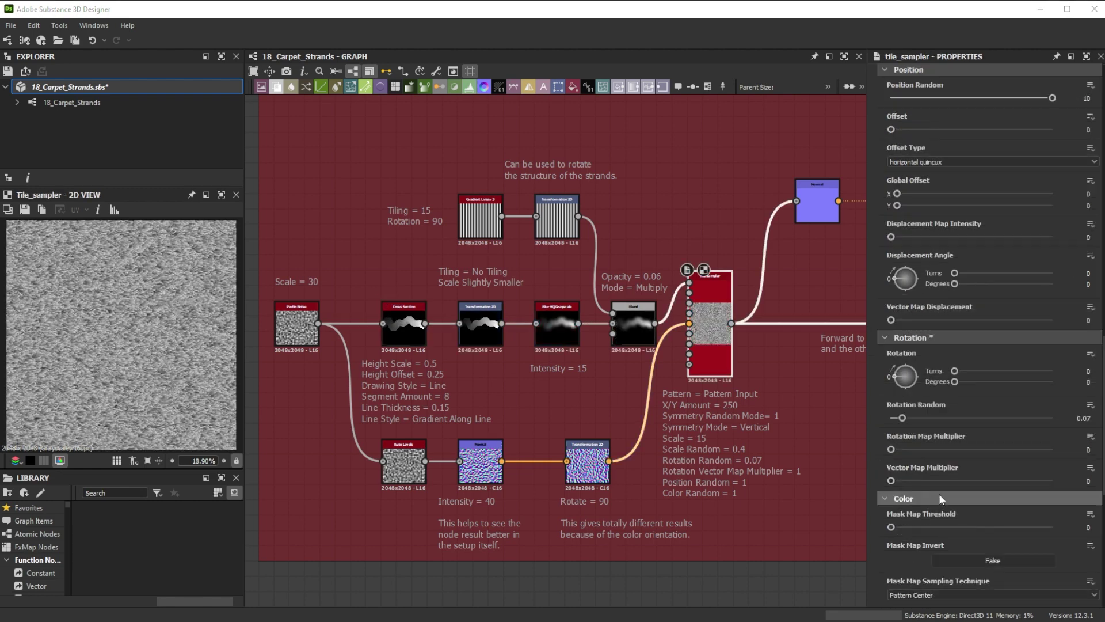
pyautogui.moveTo(892, 480); pyautogui.dragTo(916, 481)
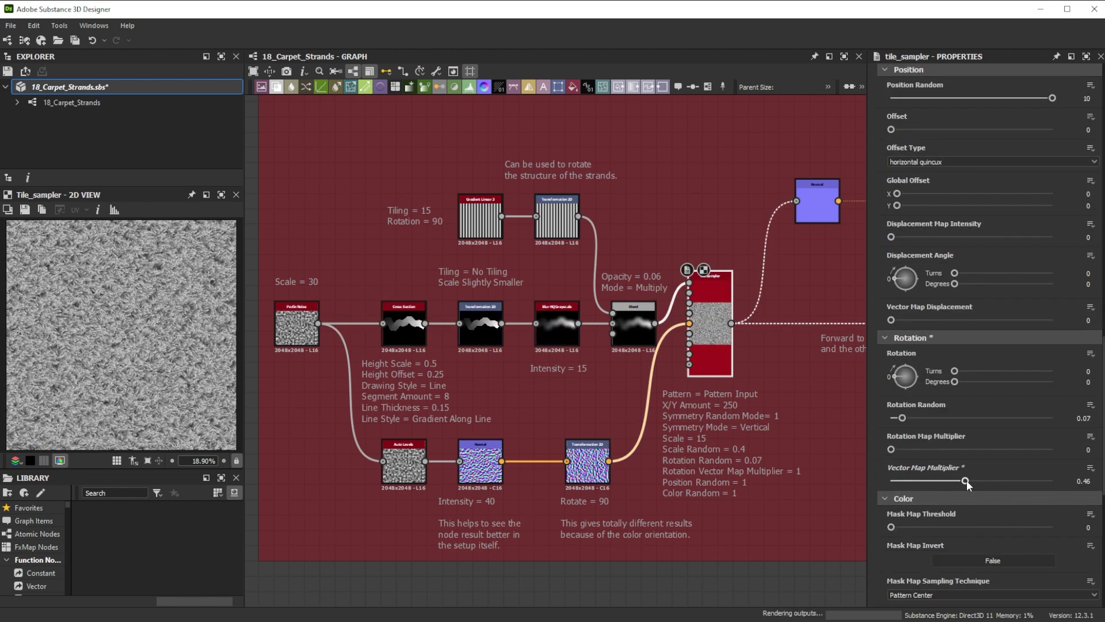
pyautogui.moveTo(968, 485); pyautogui.dragTo(1079, 485)
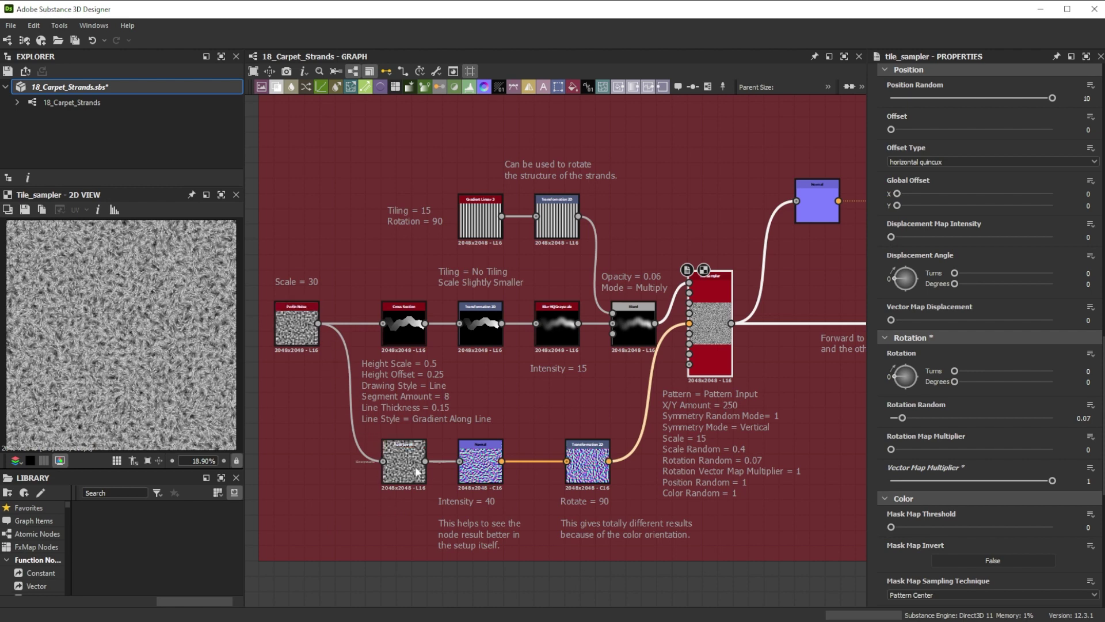
# Inspect the Normal and Tile Sampler outputs and rotate the Transformation 2D 90° clockwise.
pyautogui.click(477, 467)
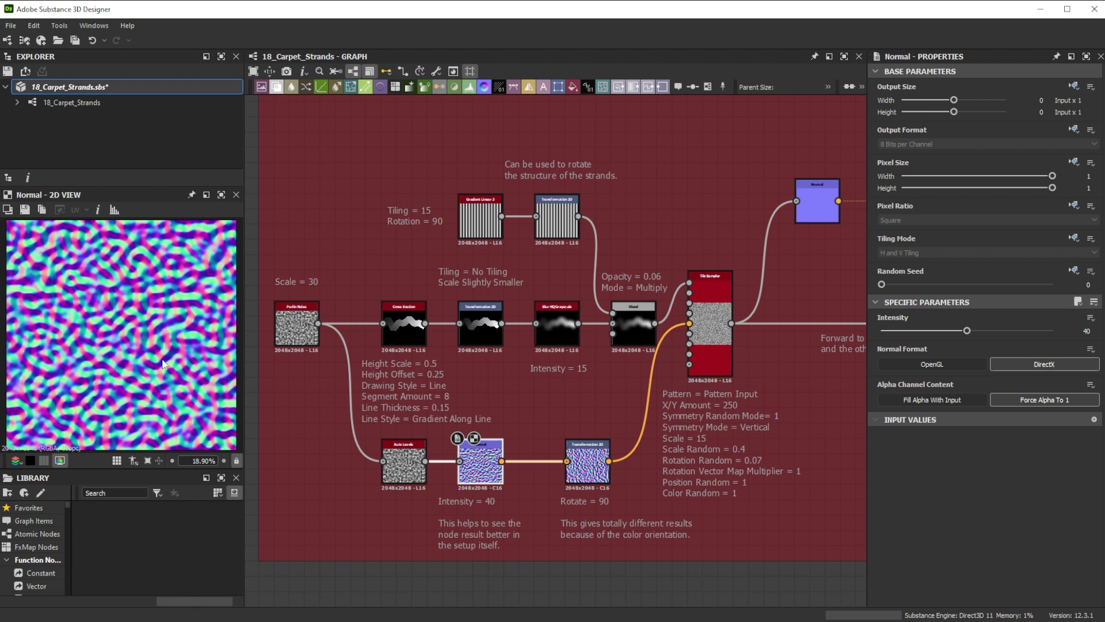
pyautogui.click(592, 472)
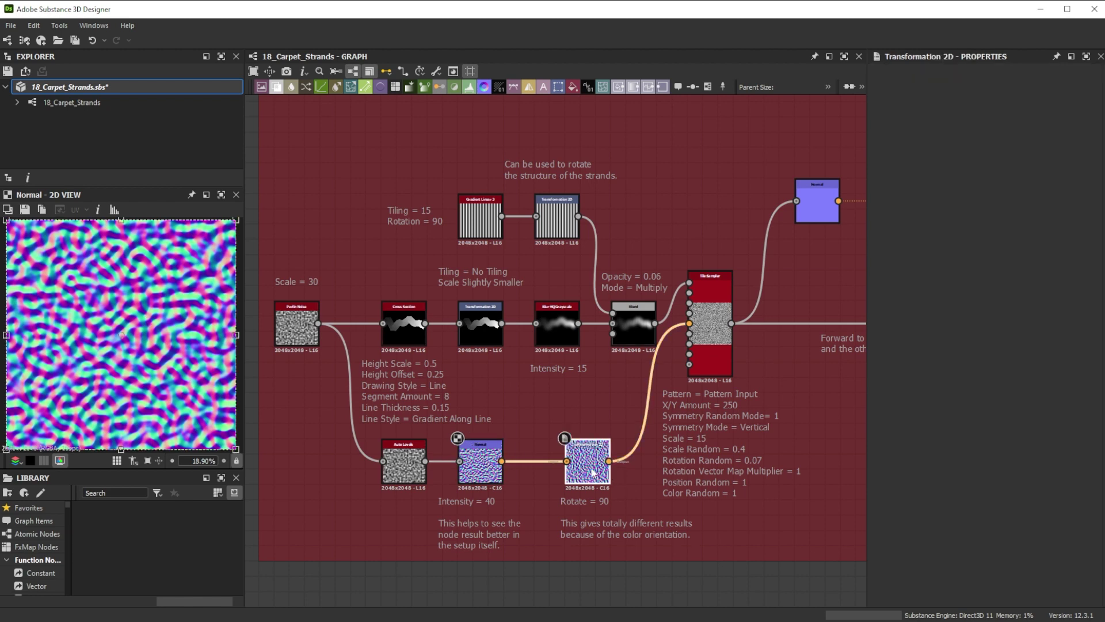
pyautogui.doubleClick(710, 322)
pyautogui.click(587, 460)
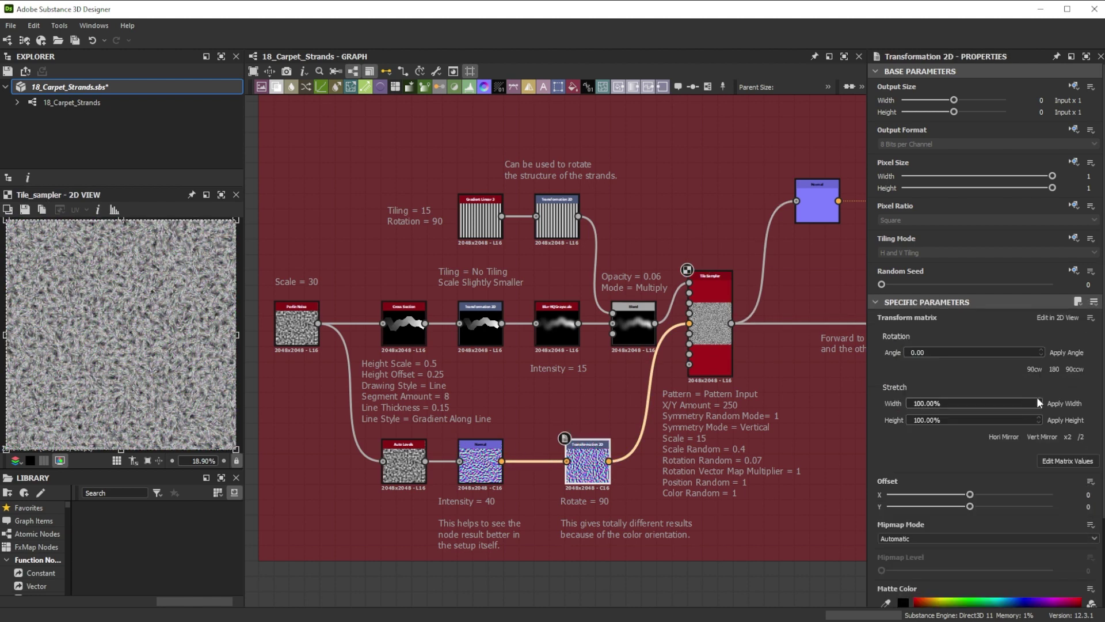
pyautogui.click(1033, 368)
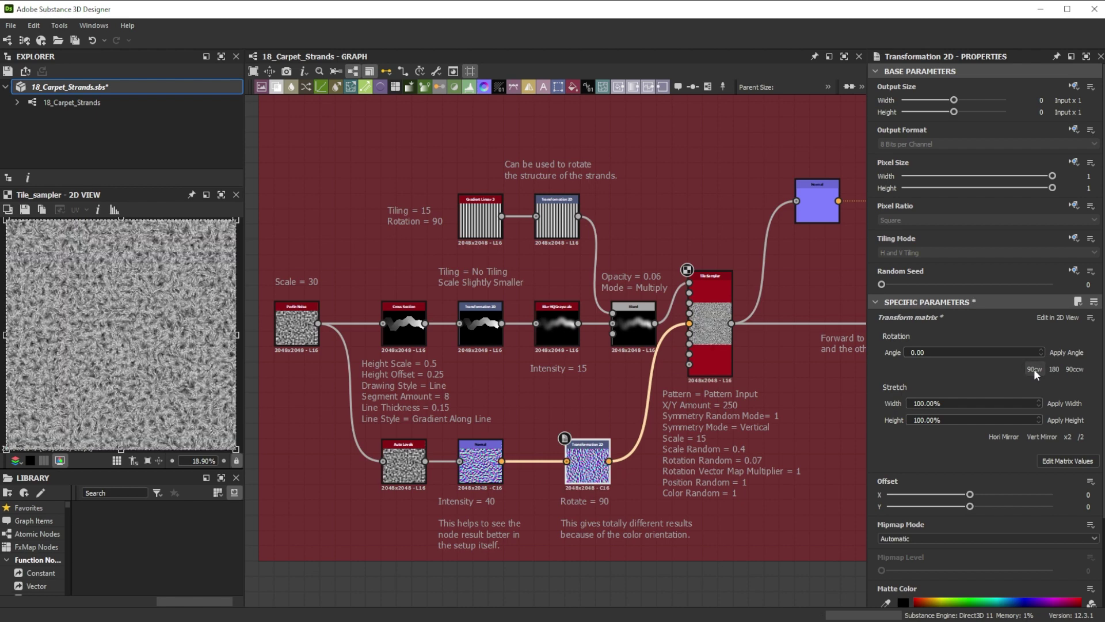
# Raise Tile Sampler Symmetry Random to 1, trying and undoing a Rotation Random change.
pyautogui.click(710, 322)
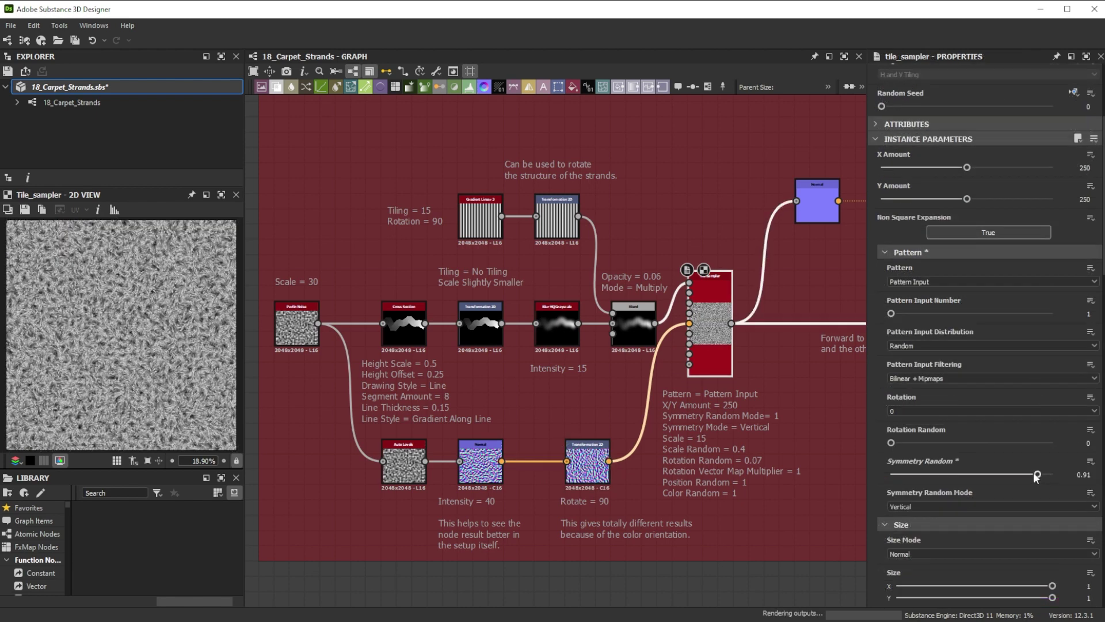
pyautogui.moveTo(931, 477); pyautogui.dragTo(1075, 481)
pyautogui.scroll(-5, 1075, 479)
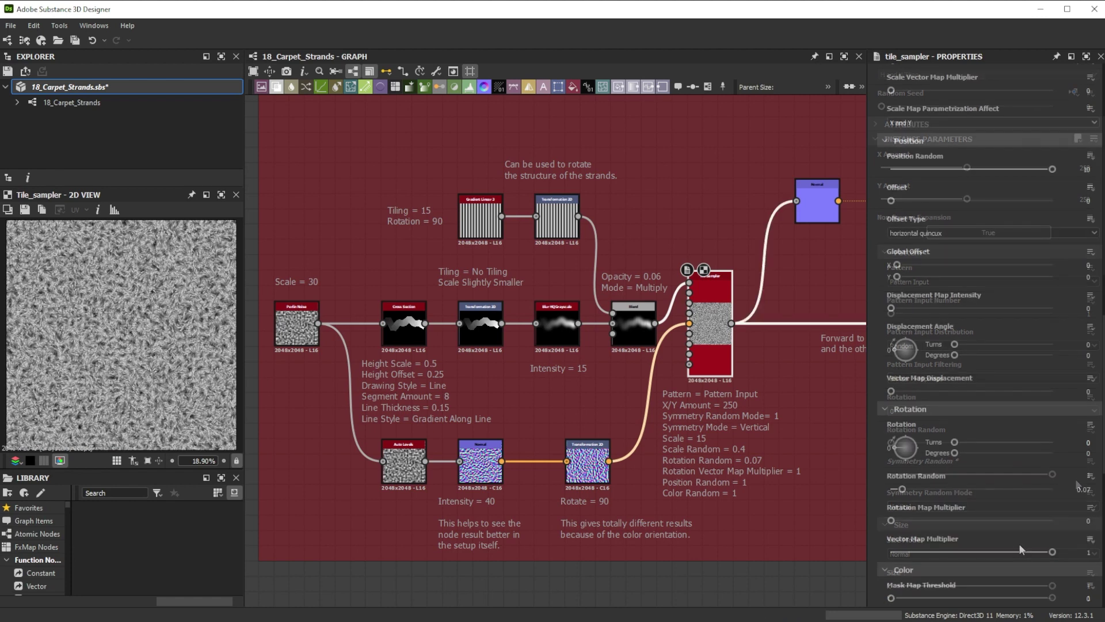
pyautogui.moveTo(903, 488)
pyautogui.mouseDown()
pyautogui.moveTo(943, 489)
pyautogui.moveTo(904, 490)
pyautogui.mouseUp()
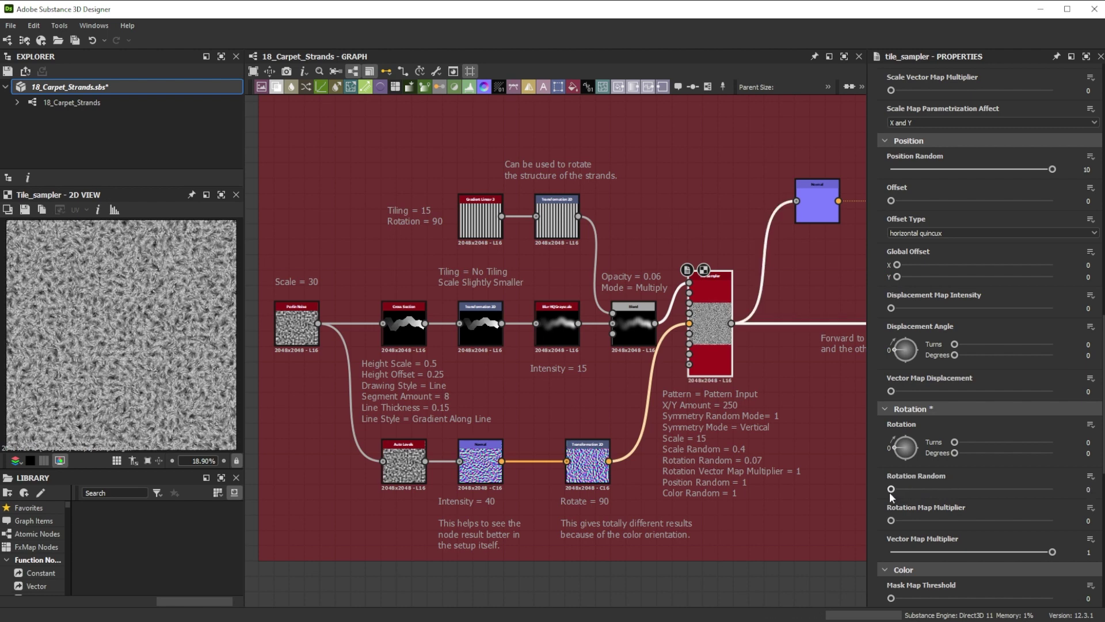
pyautogui.hotkey('ctrl', 'z')
# Switch Symmetry Random Mode to Horizontal, then back to Horizontal + Vertical.
pyautogui.click(898, 435)
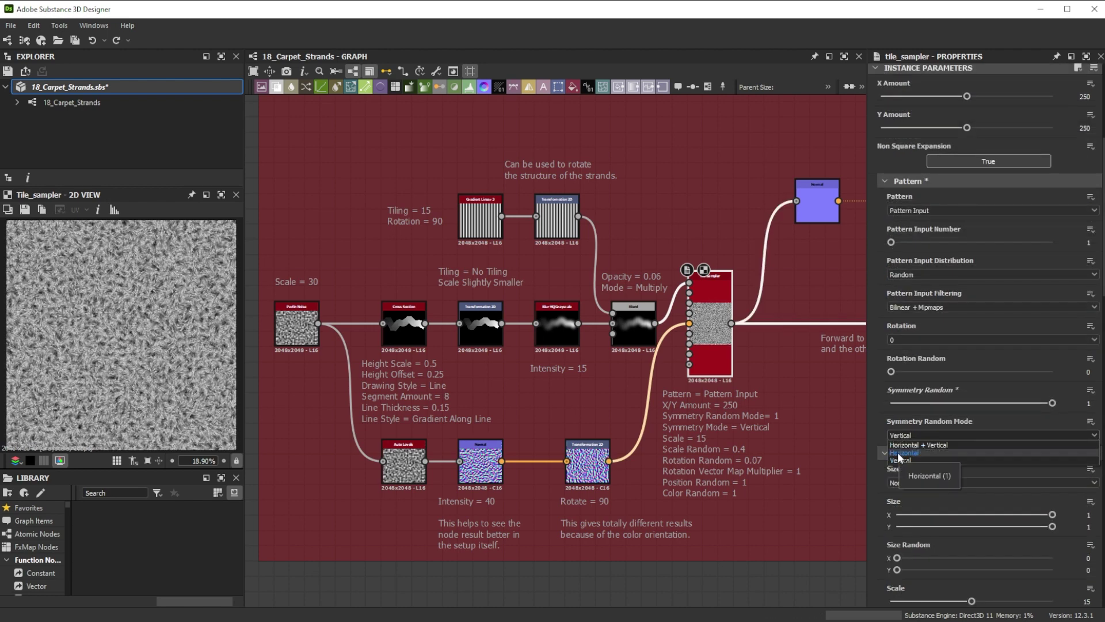
pyautogui.click(897, 452)
pyautogui.click(902, 436)
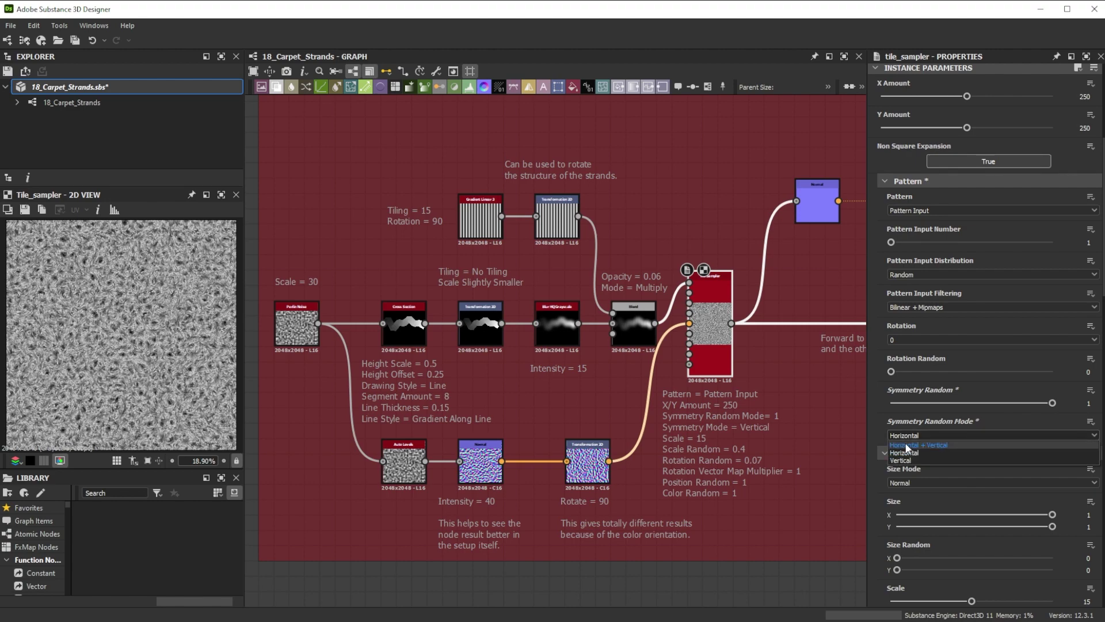
pyautogui.click(908, 439)
pyautogui.click(907, 433)
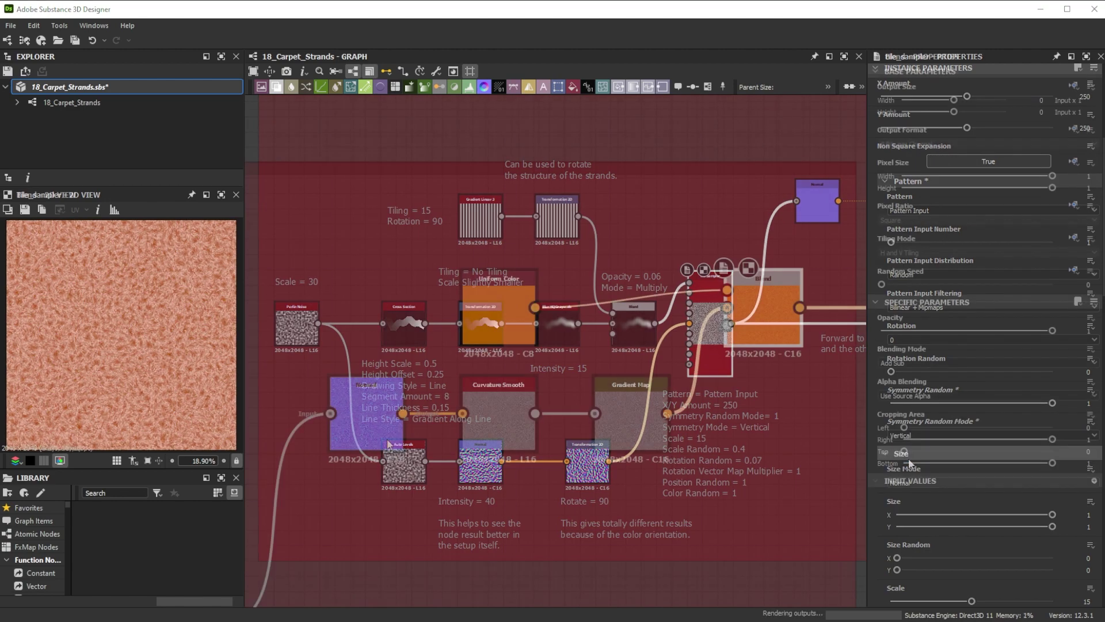
# Inspect the Normal and Curvature Smooth nodes, then preview the orange Blend and test its opacity.
pyautogui.click(388, 443)
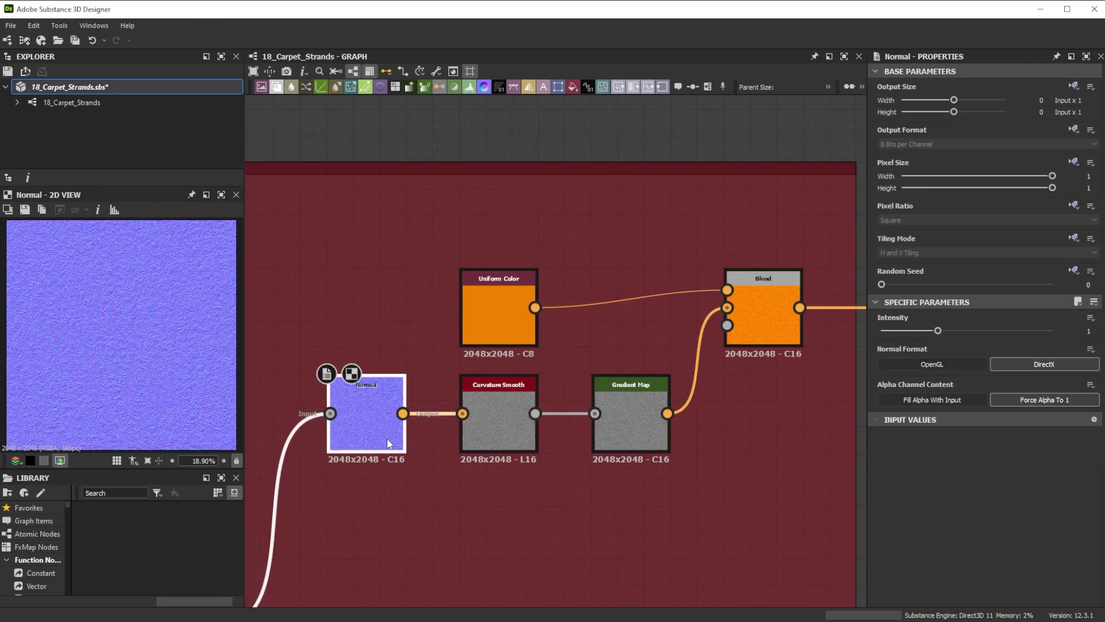
pyautogui.click(503, 431)
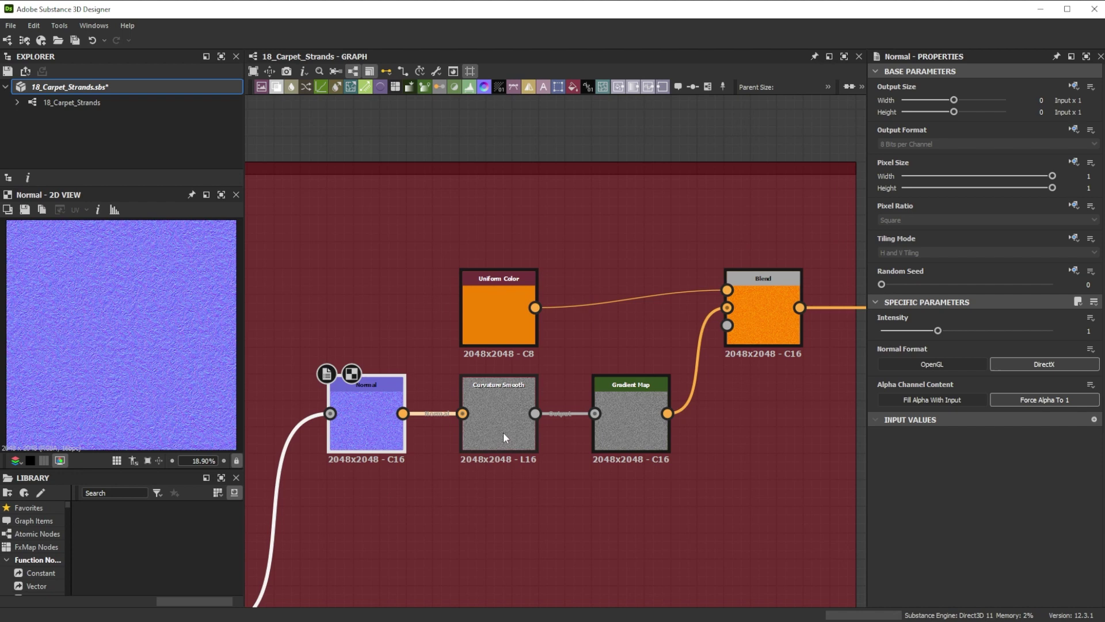
pyautogui.doubleClick(503, 431)
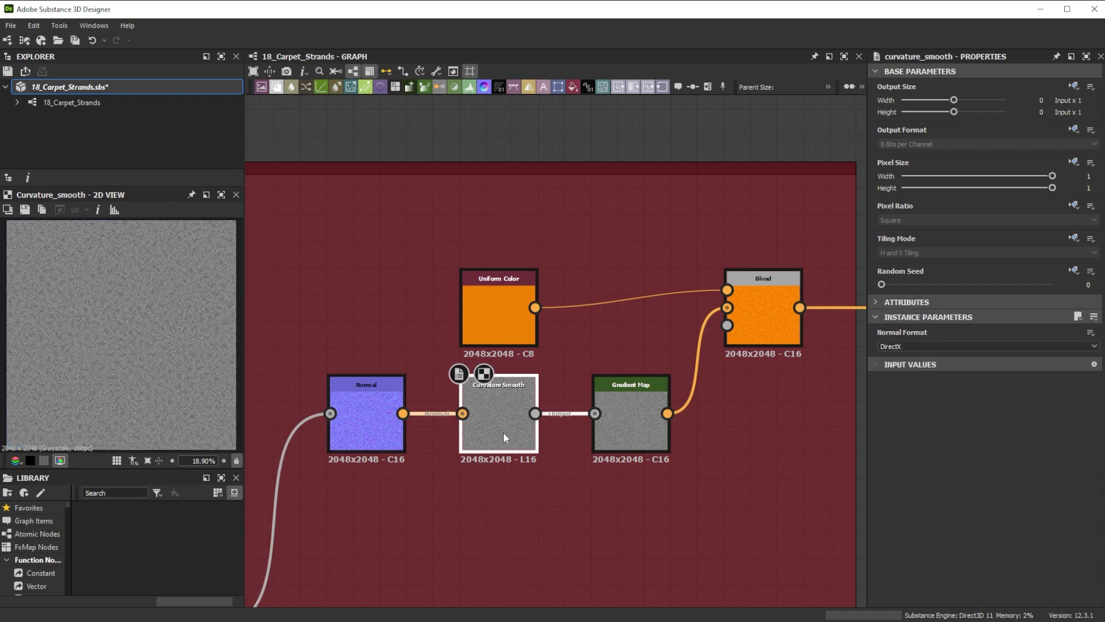
pyautogui.doubleClick(757, 311)
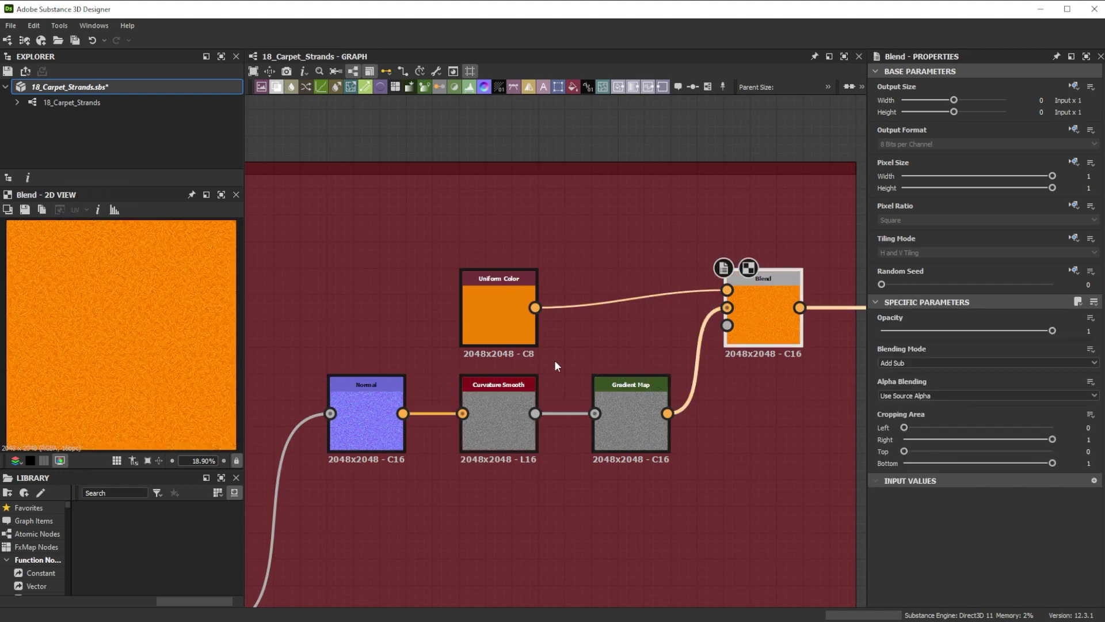
pyautogui.moveTo(1052, 331)
pyautogui.mouseDown()
pyautogui.moveTo(938, 331)
pyautogui.moveTo(1059, 344)
pyautogui.mouseUp()
pyautogui.scroll(1, 996, 364)
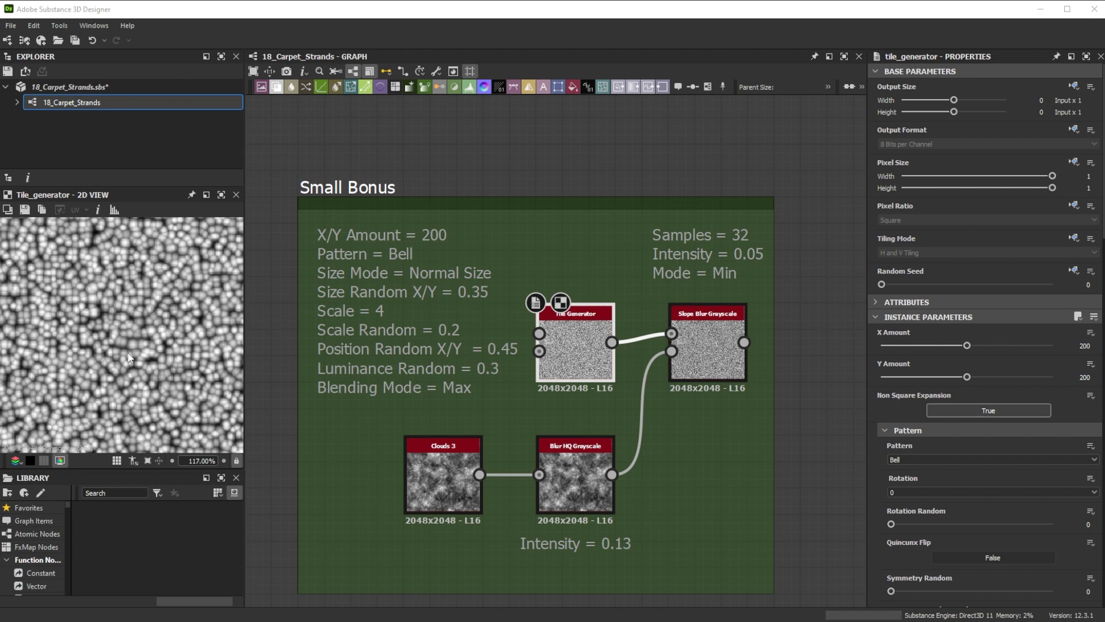
# Inspect the Slope Blur Grayscale and Clouds 3 nodes, then change the graph Random Seed to 6.
pyautogui.click(716, 351)
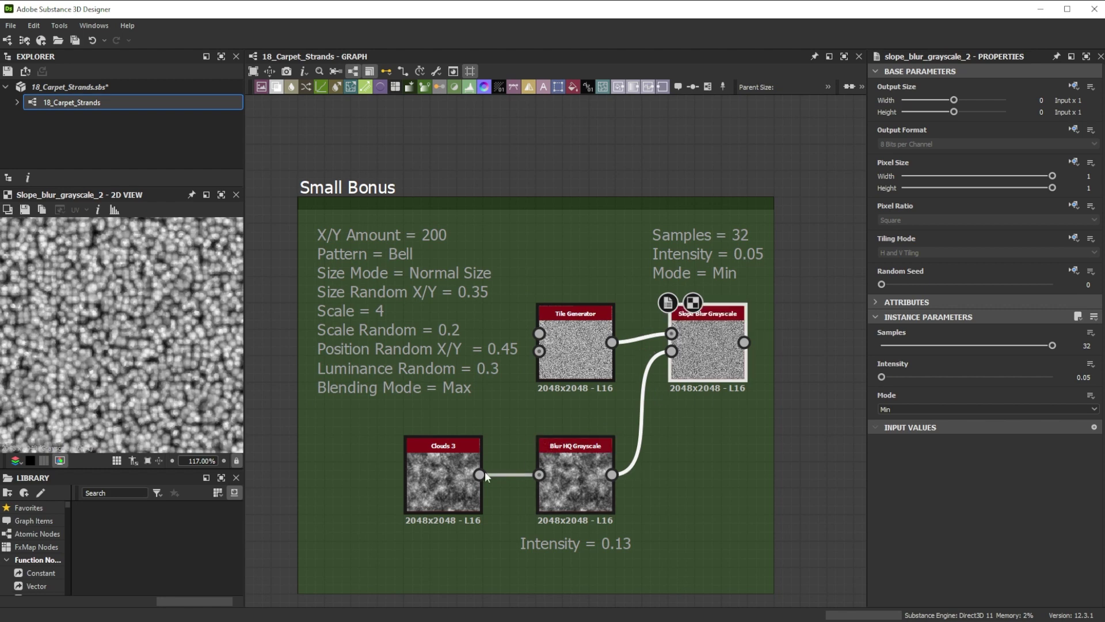
pyautogui.click(448, 483)
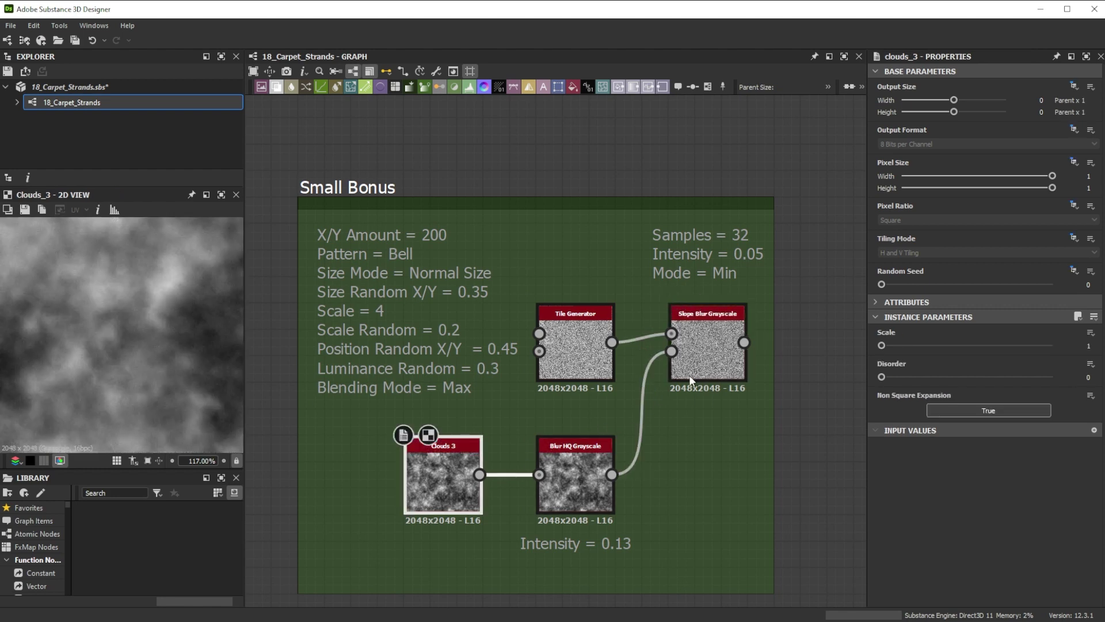
pyautogui.click(700, 347)
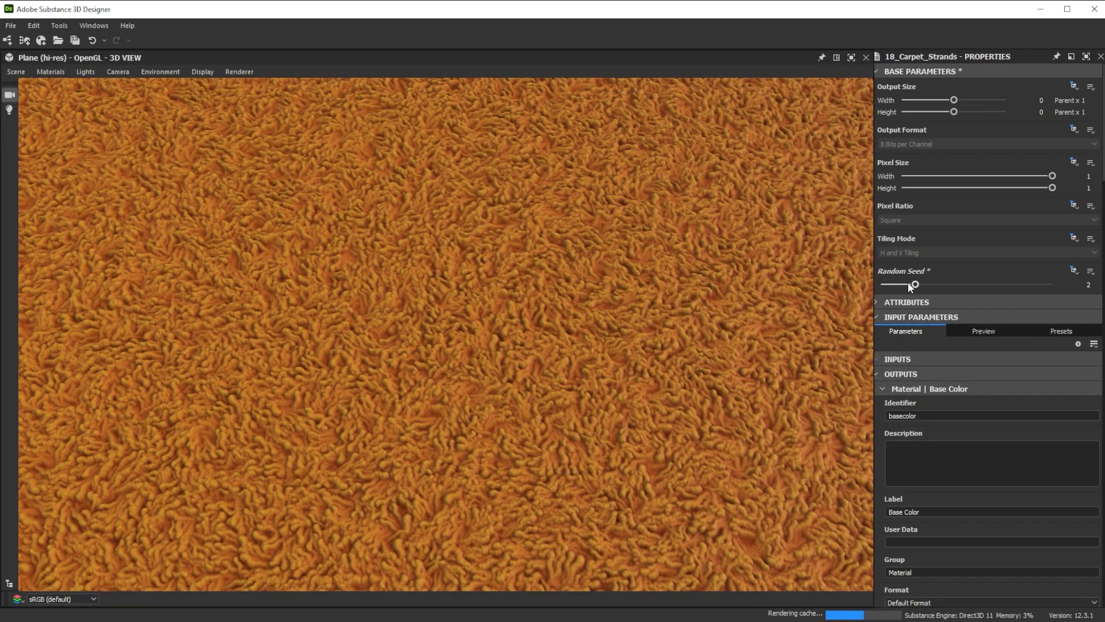
pyautogui.moveTo(911, 286); pyautogui.dragTo(1003, 286)
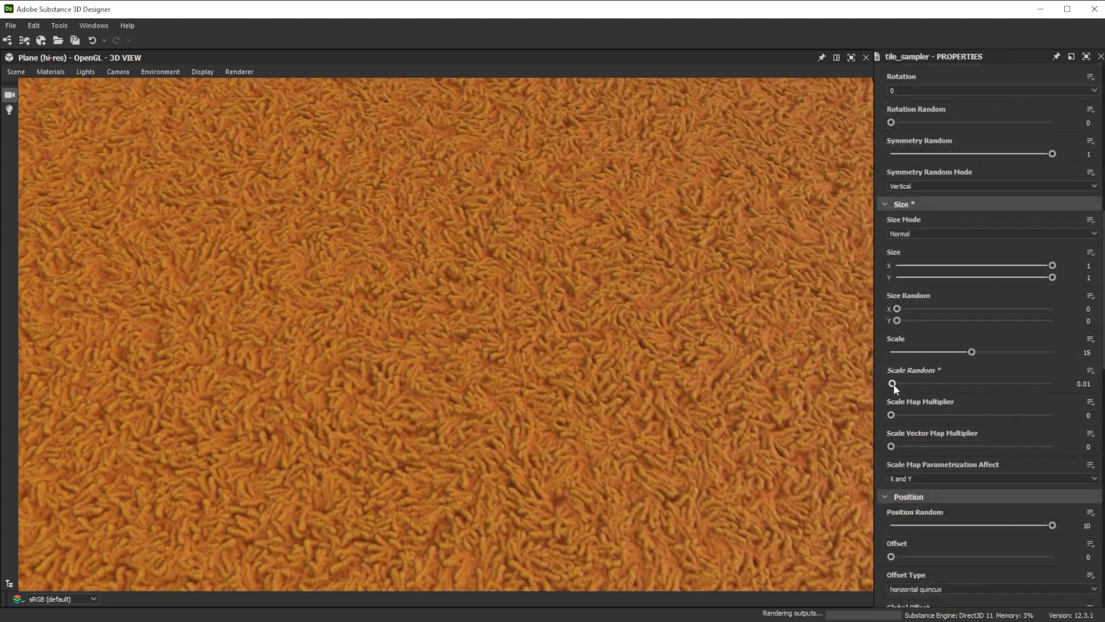
# On the tile_sampler, raise Scale Random to 0.39 and set Vector Map Multiplier to 0.78.
pyautogui.moveTo(893, 385); pyautogui.dragTo(954, 378)
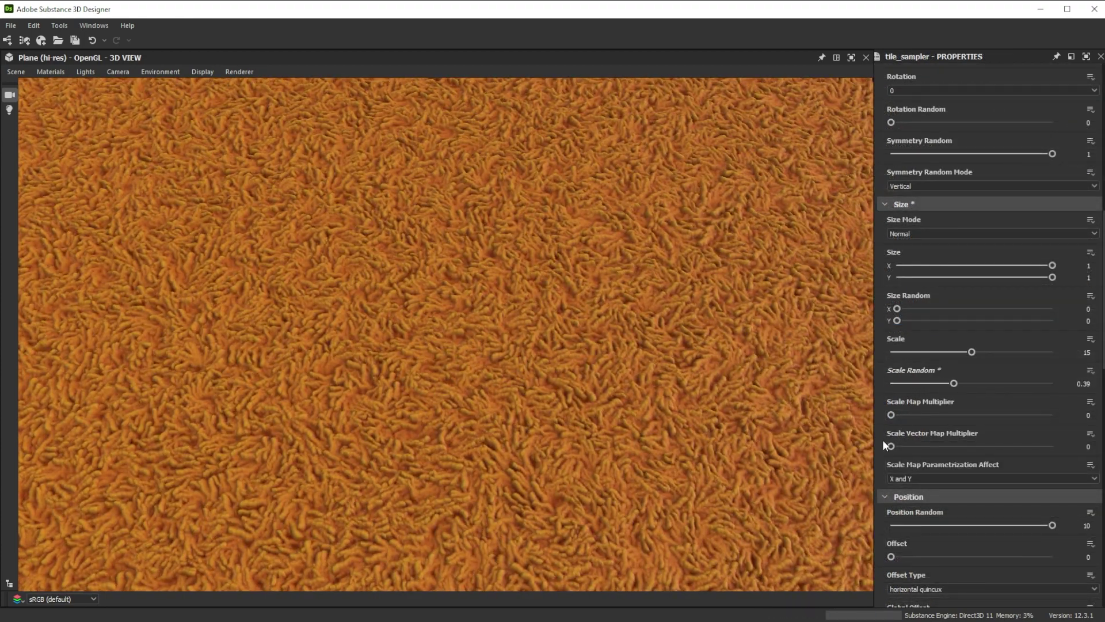
pyautogui.moveTo(891, 447); pyautogui.dragTo(951, 433)
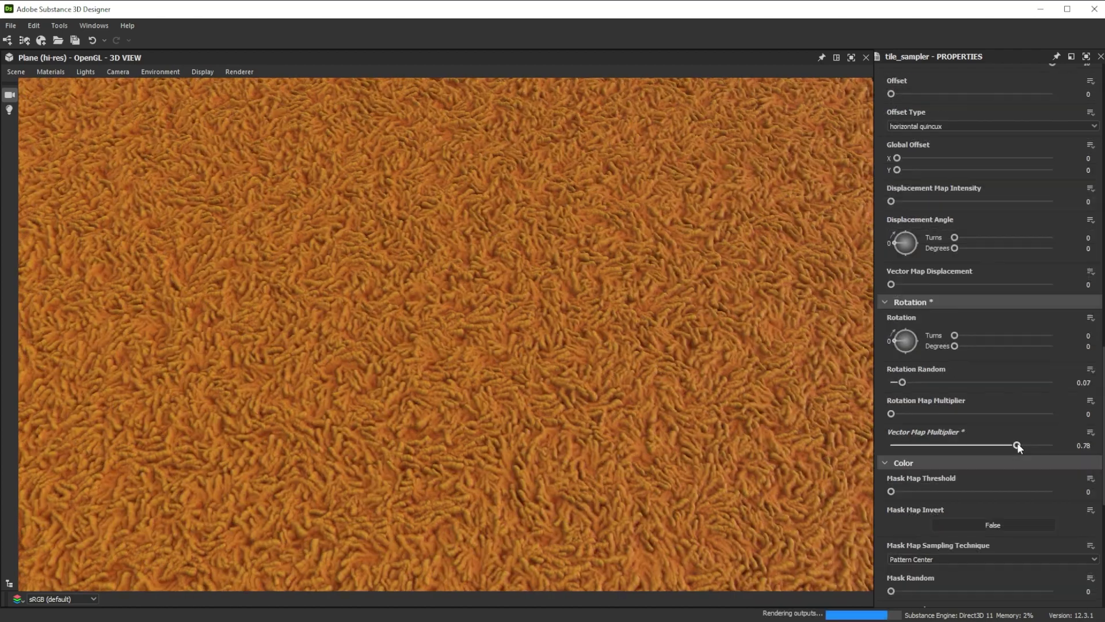